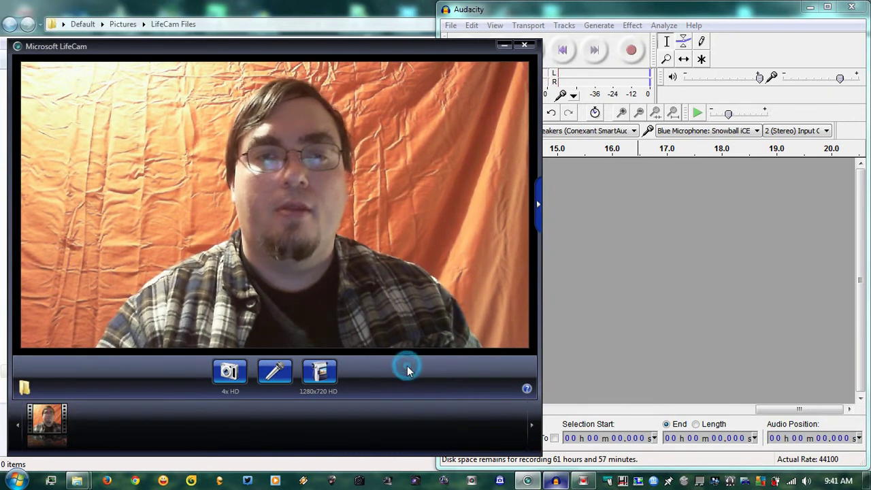
Switch between Audacity and LifeCam, check the LifeCam dashboard, and leave Audacity in front.
left_click(705, 308)
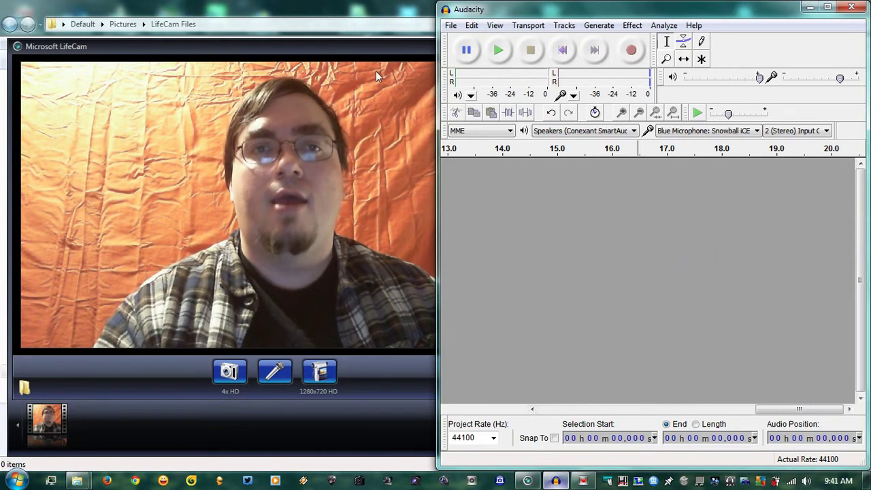
left_click(390, 54)
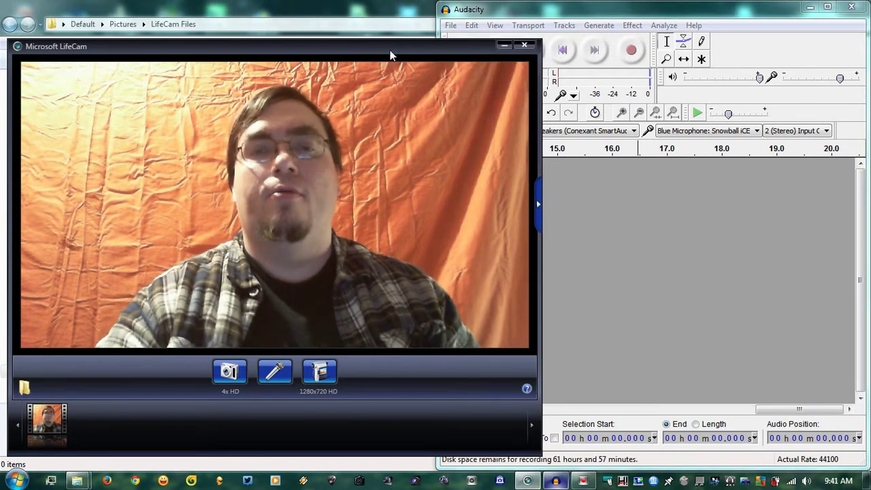
left_click(538, 201)
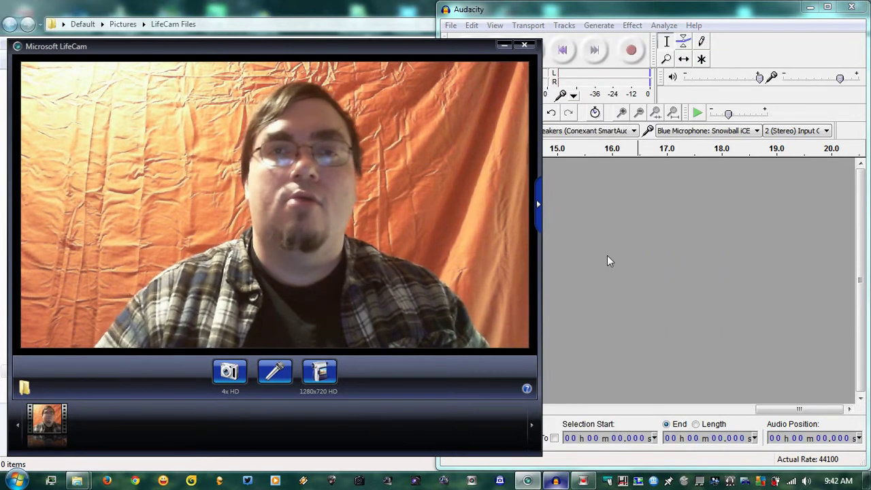
left_click(608, 255)
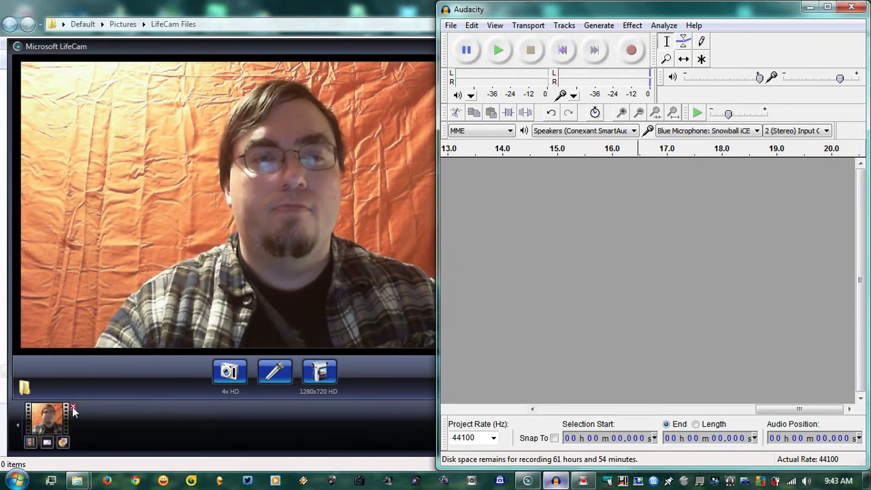
Delete the earlier clip from LifeCam's capture strip and bring Audacity forward.
left_click(74, 410)
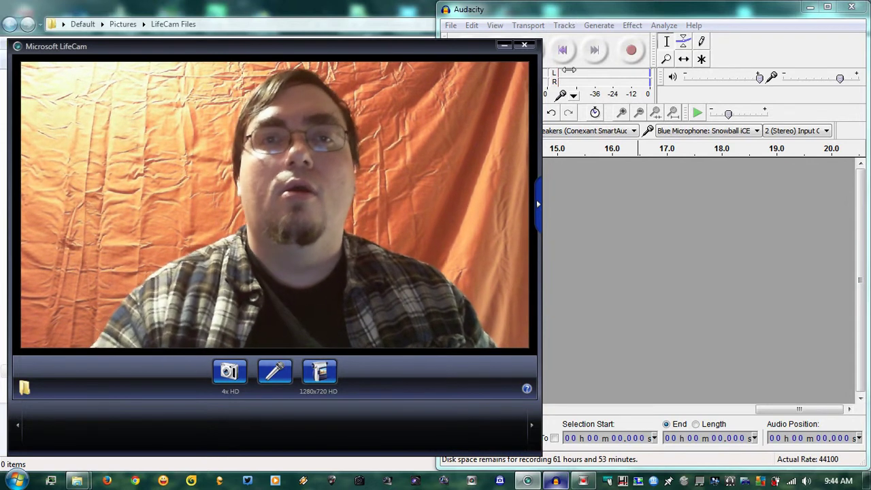
left_click(594, 91)
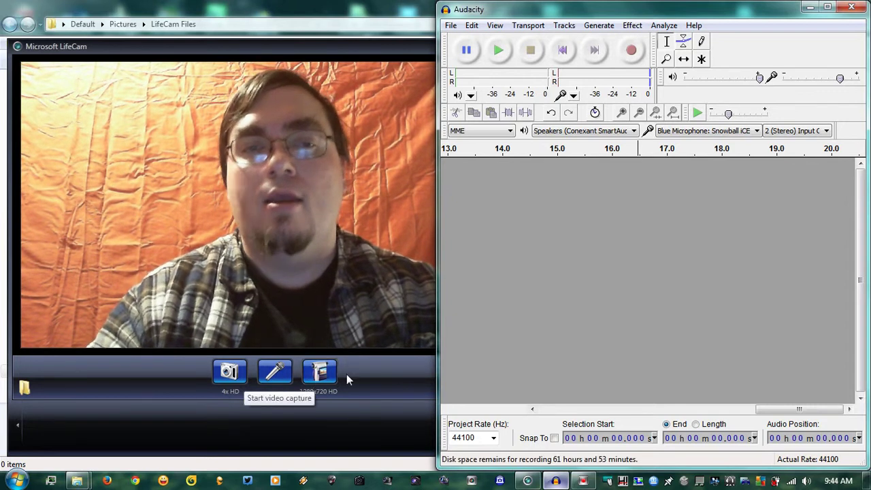
Capture a new LifeCam webcam clip while recording a matching Audacity narration, then stop both.
left_click(347, 405)
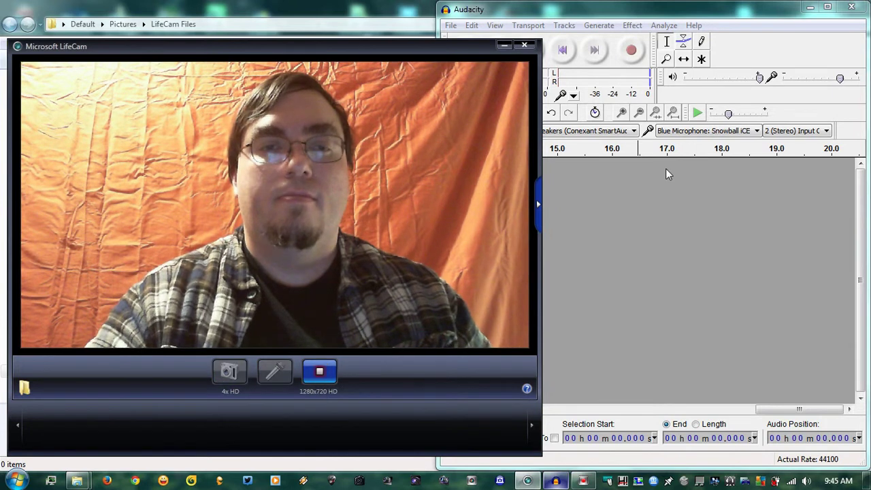
left_click(636, 53)
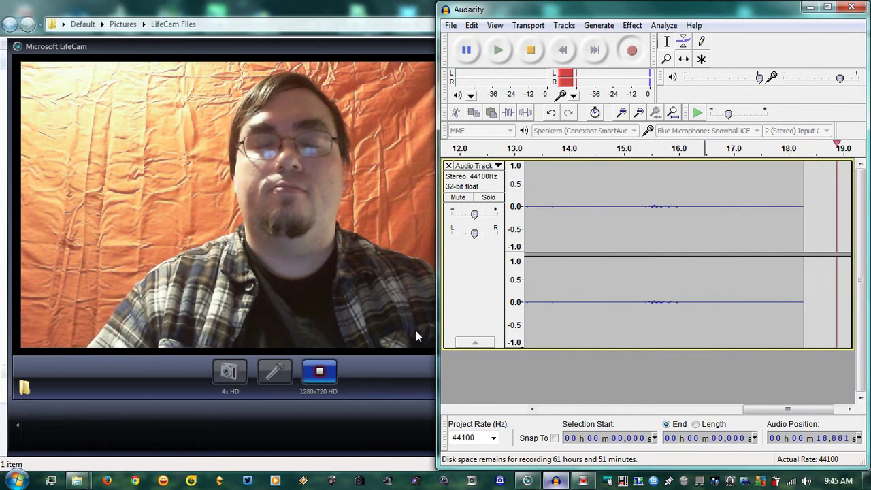
key("space")
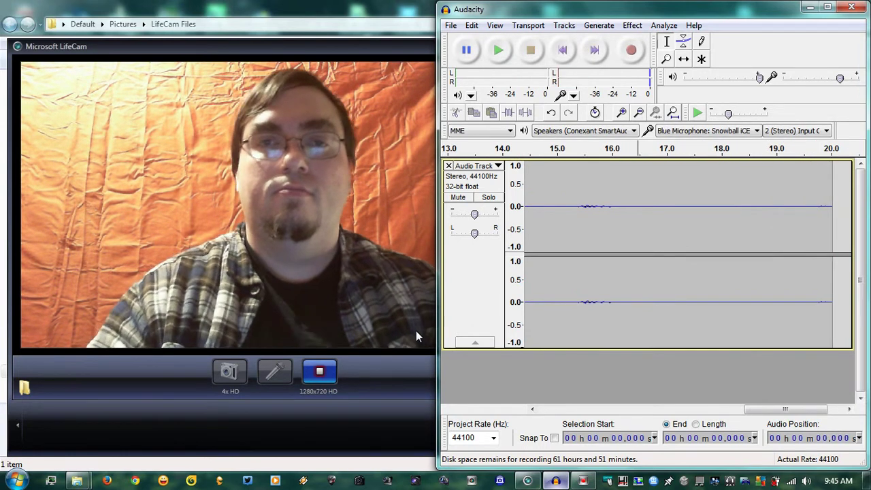
left_click(320, 375)
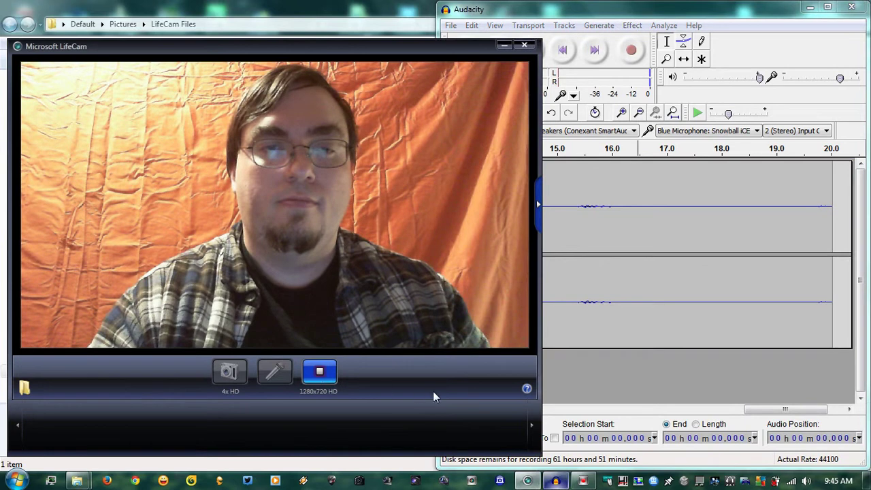
key("space")
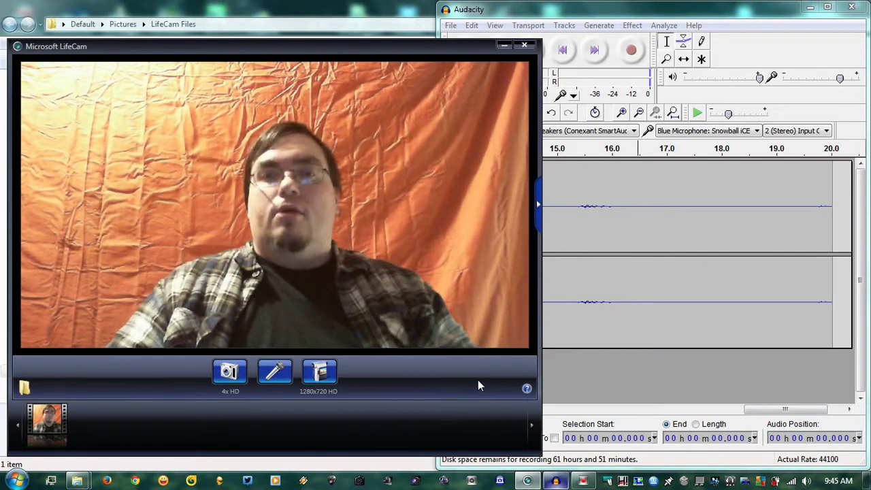
left_click(774, 17)
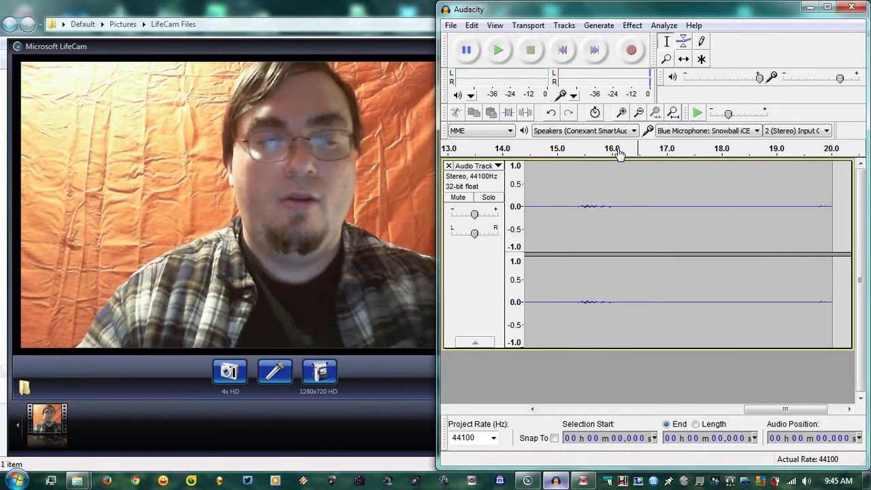
Play back the Audacity narration, then bring up the LifeCam Files folder with the WMV clip.
key("space")
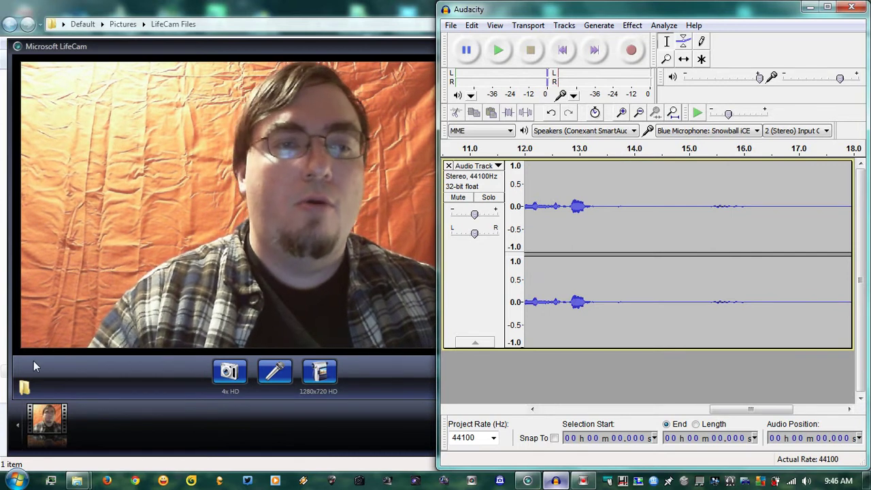
left_click(77, 480)
left_click(107, 398)
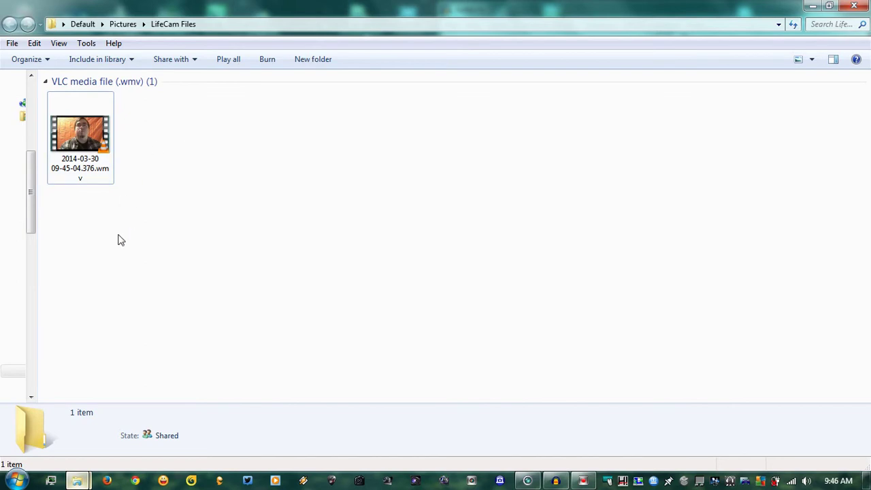
right_click(189, 153)
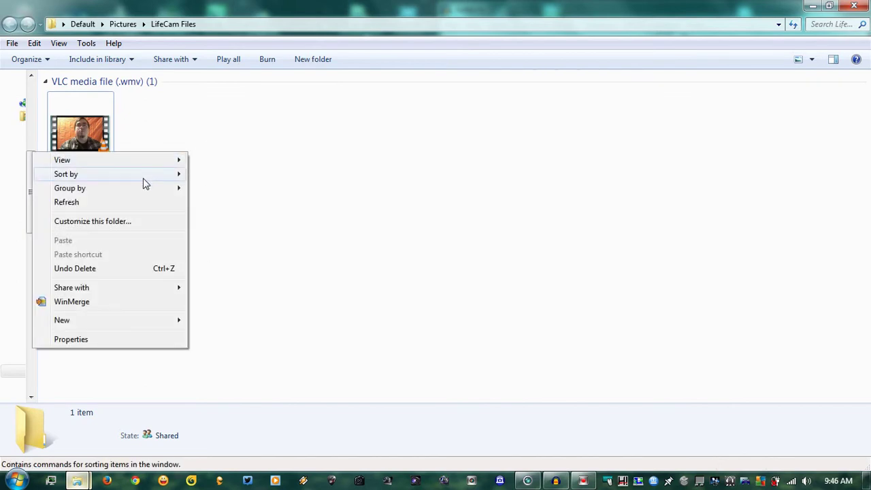
mouse_move(134, 179)
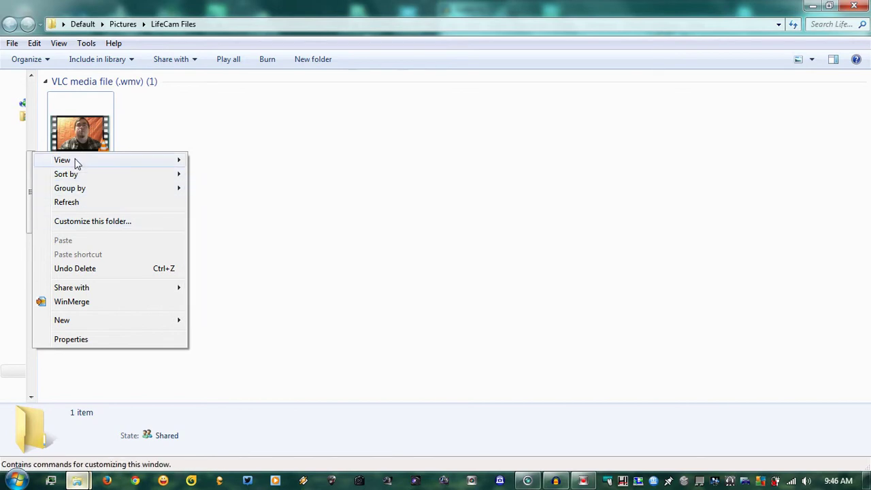
mouse_move(83, 163)
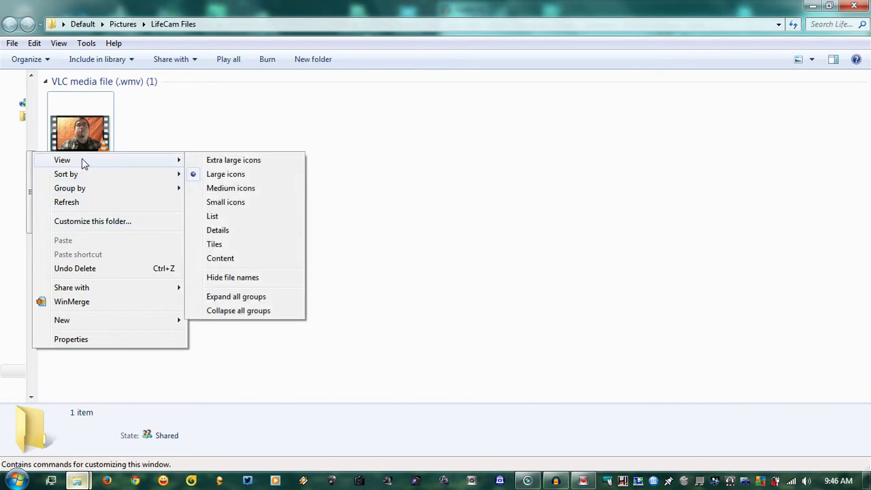
left_click(367, 173)
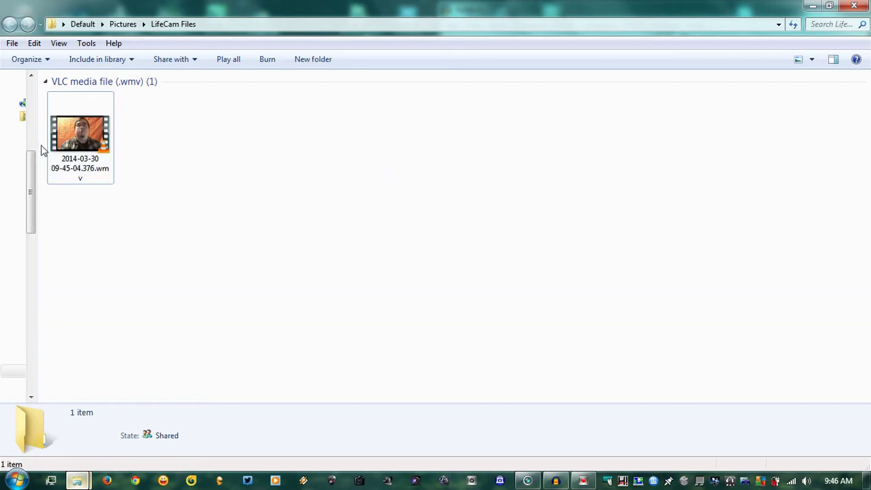
left_click(62, 165)
left_click(75, 172)
key("ctrl+c")
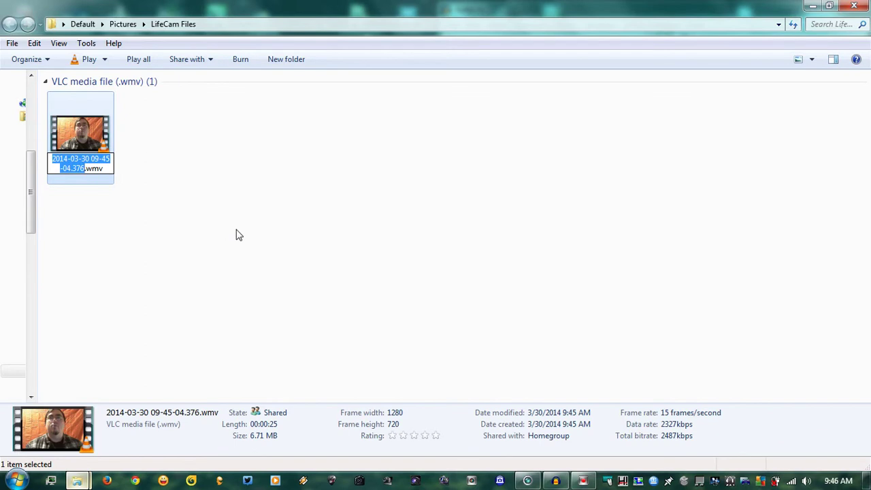
mouse_move(554, 481)
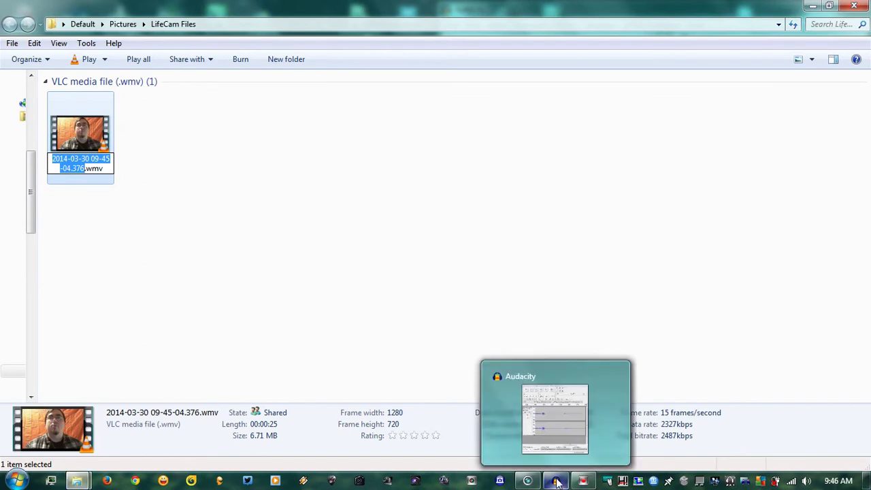
left_click(557, 482)
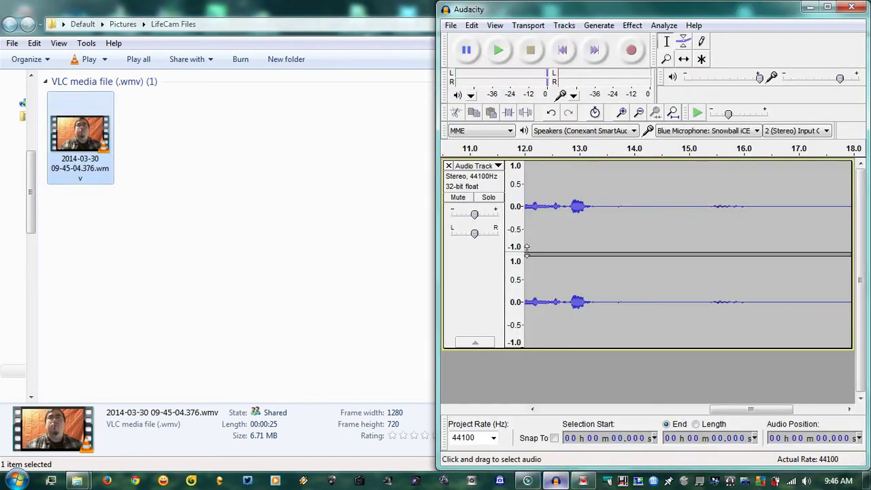
left_click(450, 26)
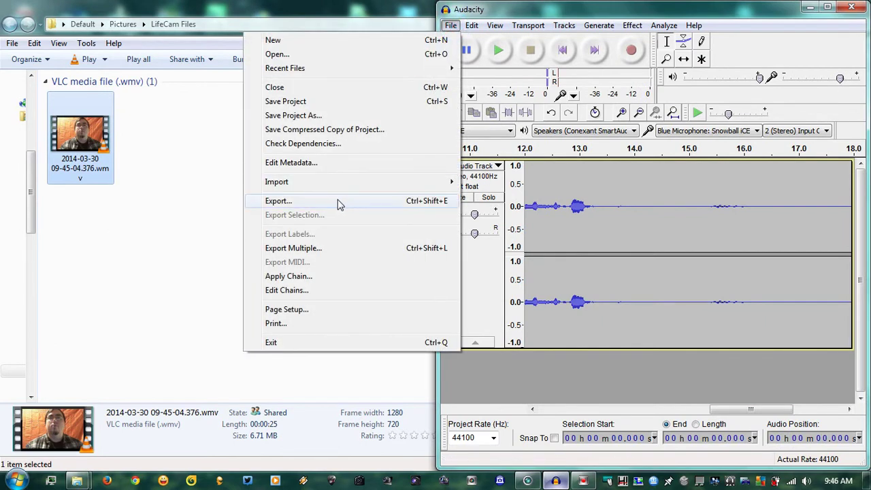
left_click(495, 25)
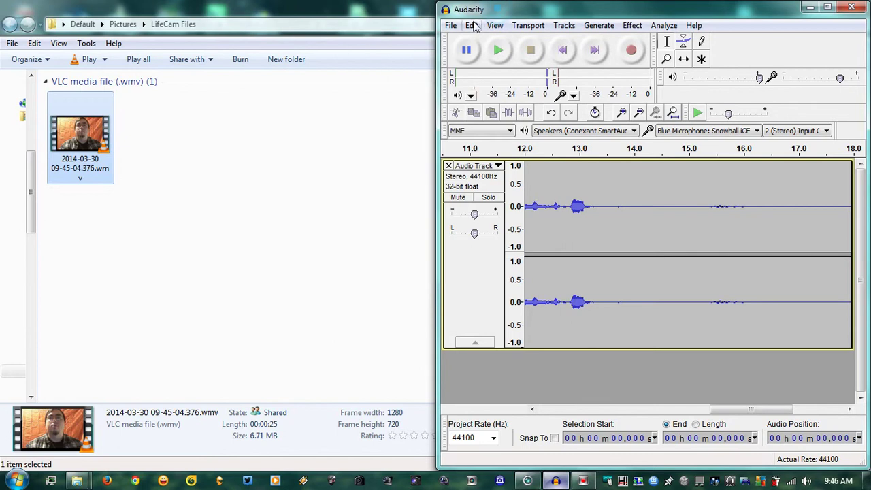
left_click(450, 26)
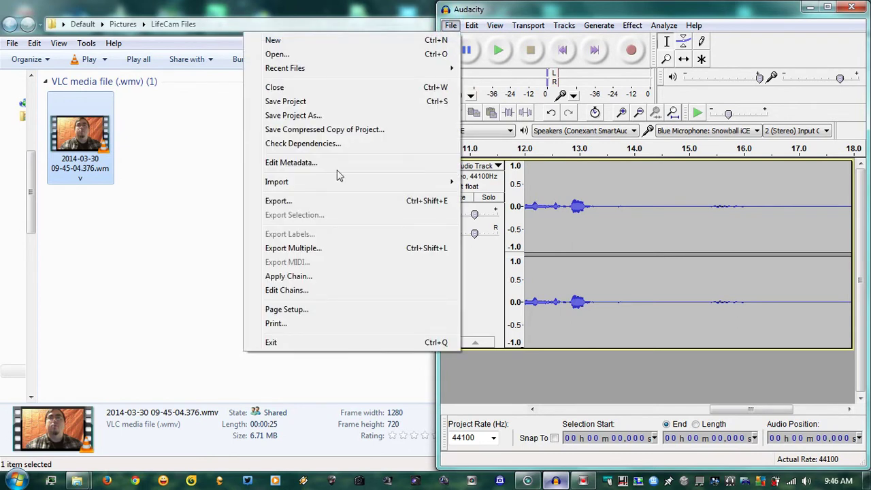
left_click(276, 201)
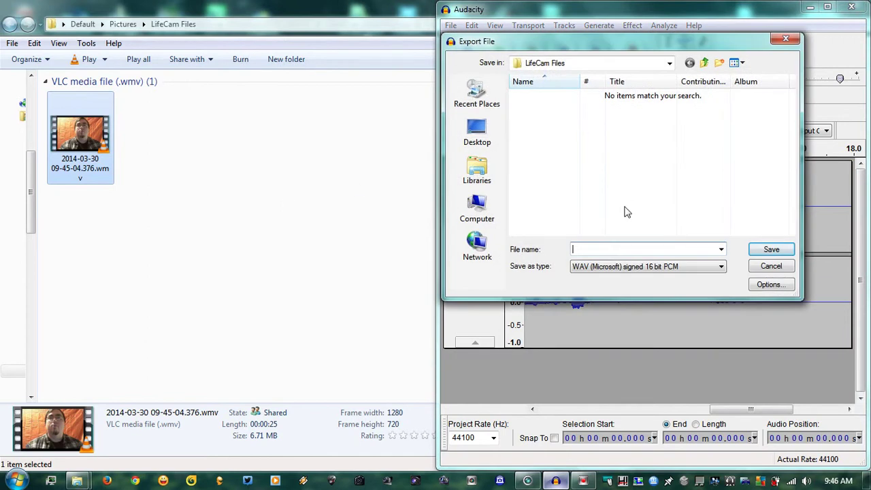
key("ctrl+v")
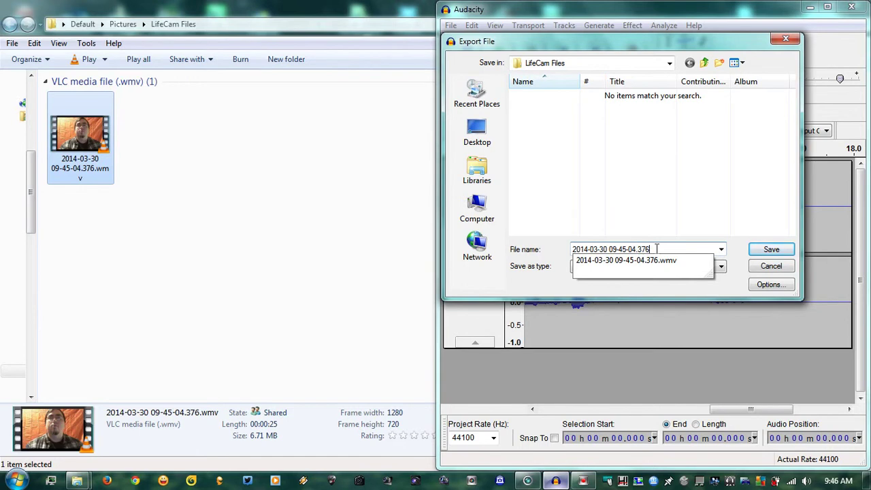
type(".wav")
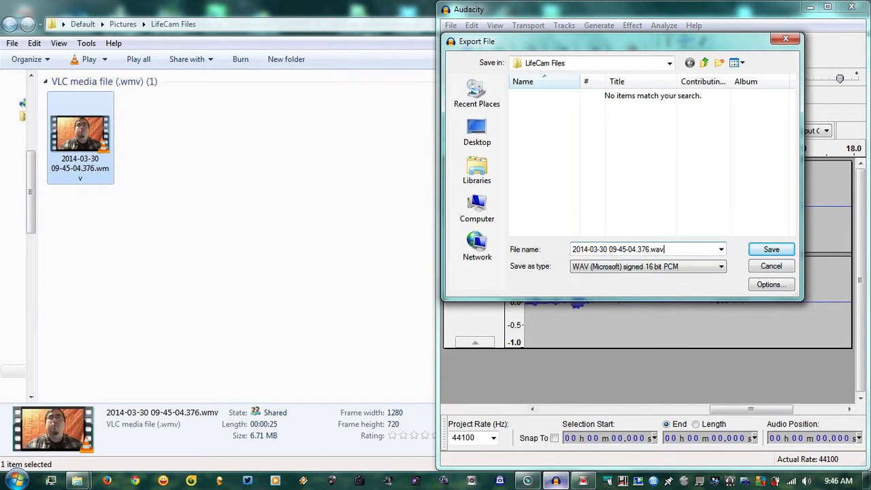
left_click(776, 250)
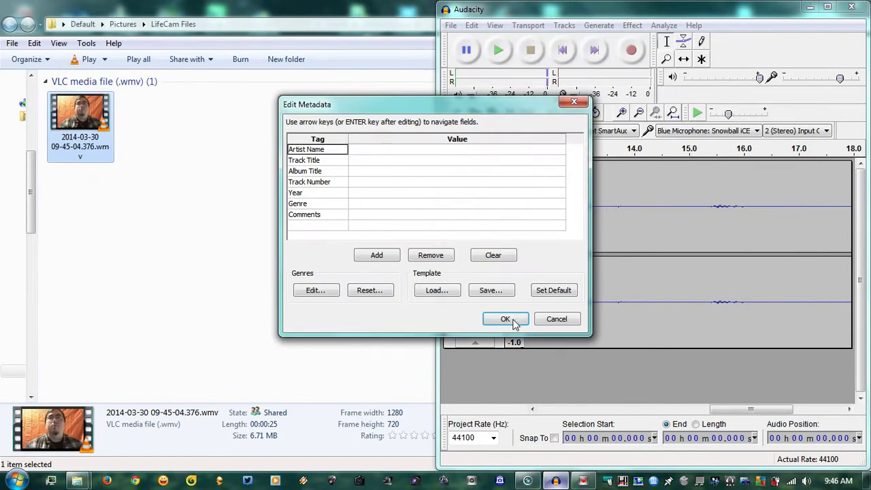
left_click(510, 322)
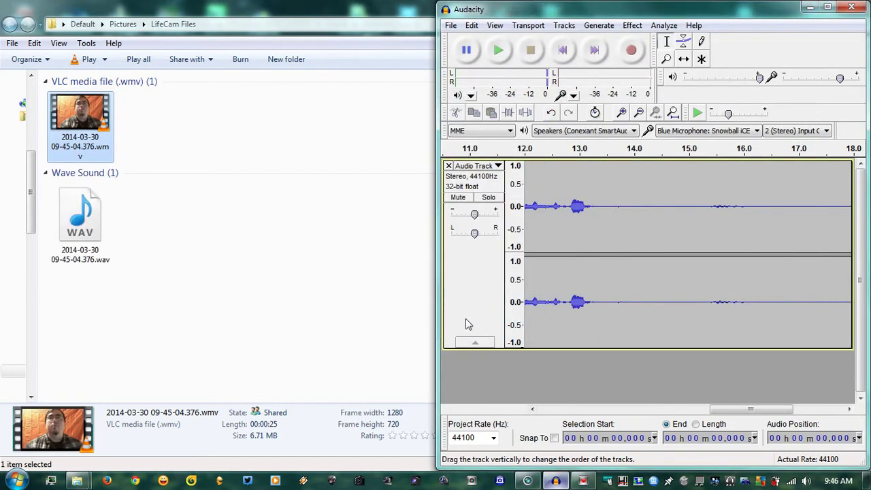
Close the LifeCam window and quit Audacity without saving the project.
left_click(152, 237)
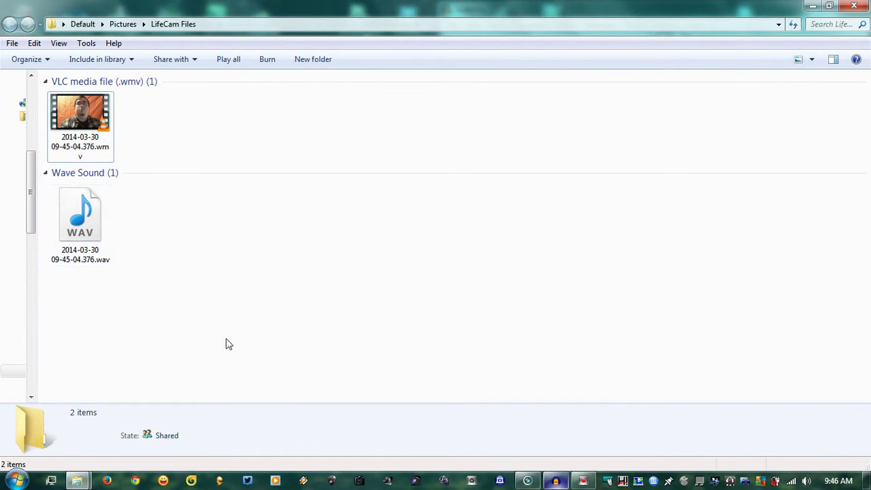
left_click(555, 481)
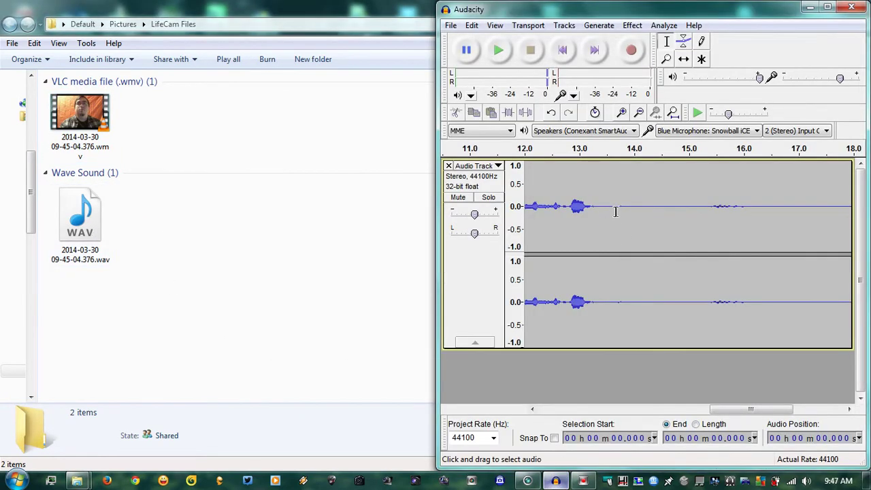
left_click(527, 481)
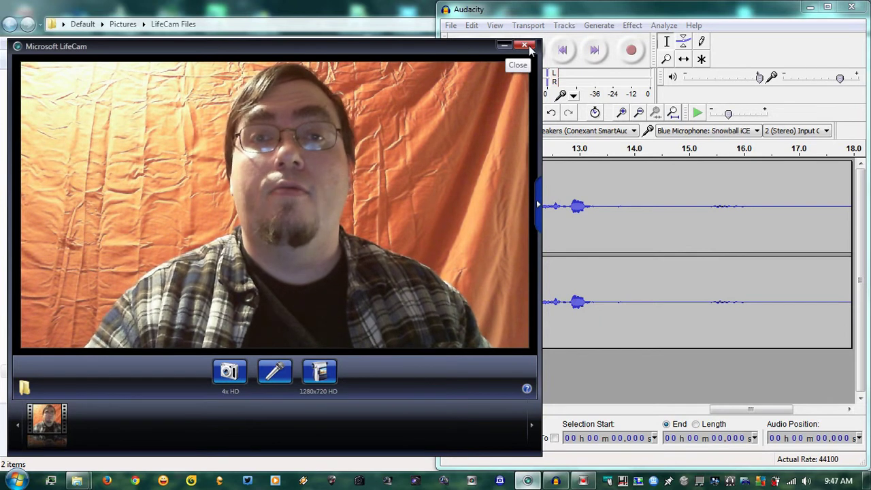
left_click(528, 46)
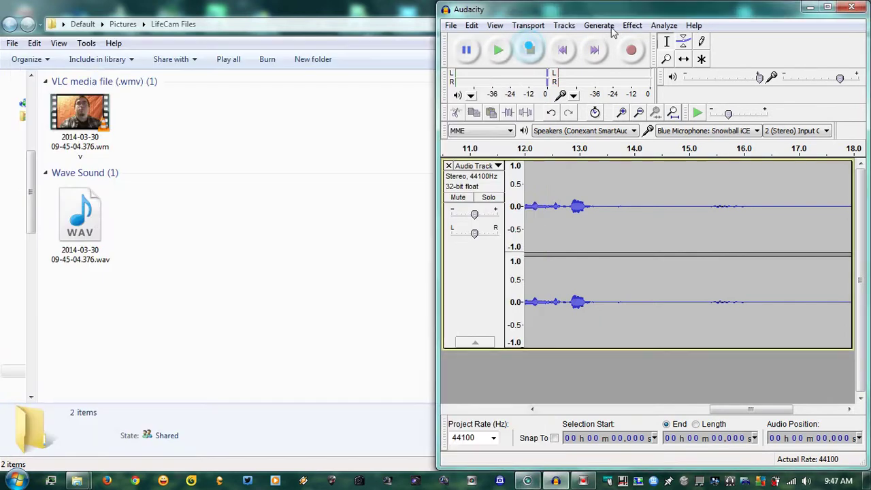
left_click(853, 9)
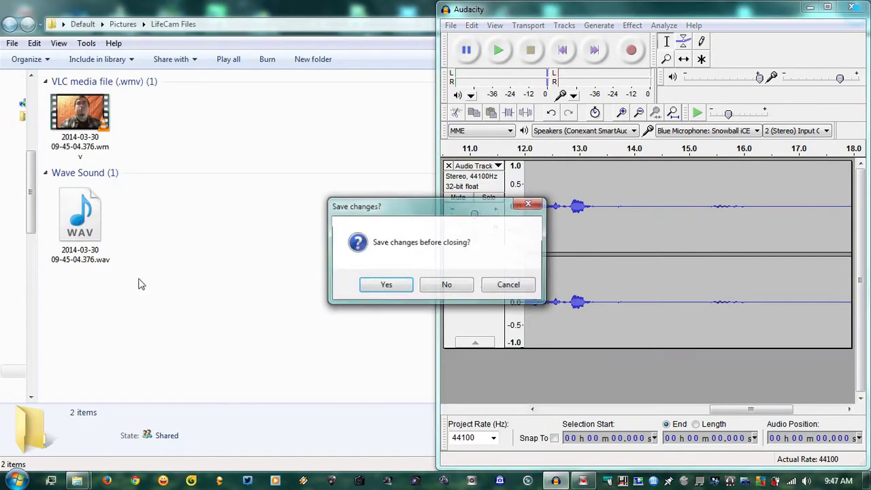
left_click(447, 286)
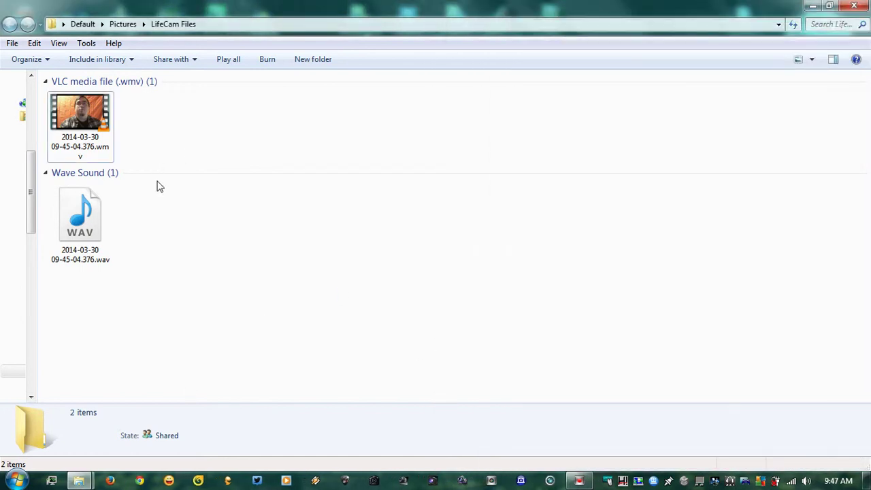
Check the webcam video file's Open with options without choosing one.
left_click(311, 130)
right_click(86, 118)
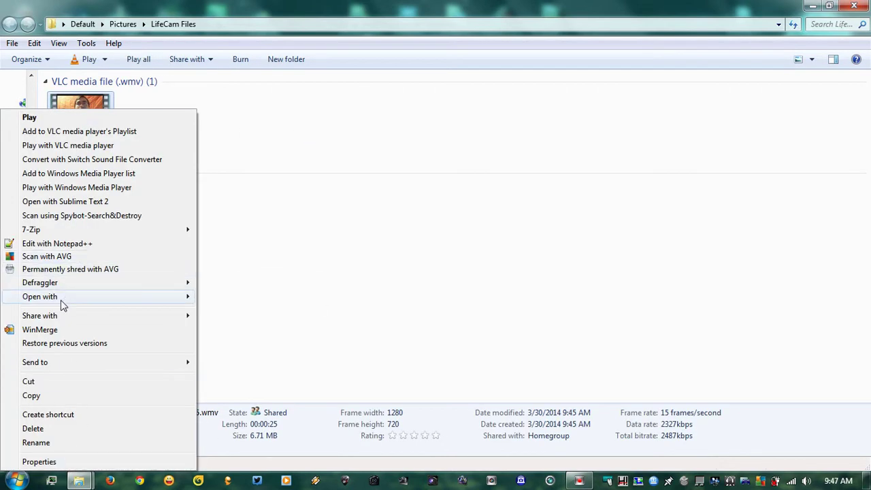
mouse_move(60, 299)
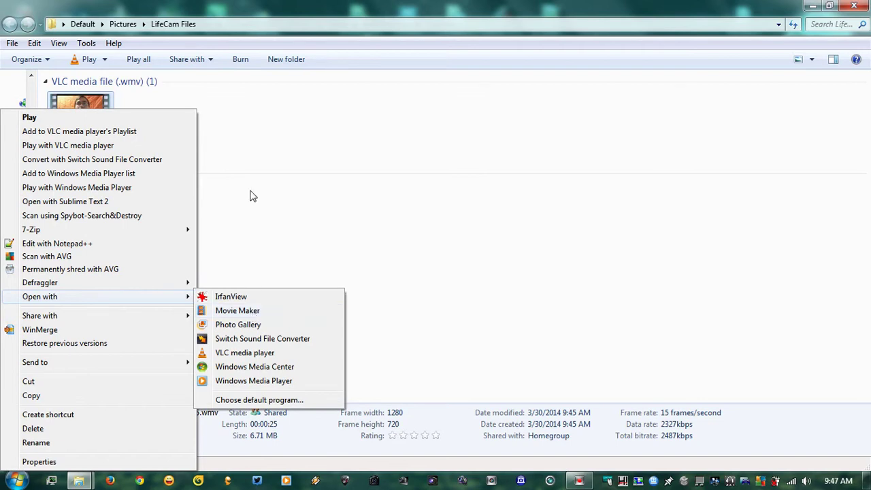
left_click(231, 142)
Launch Windows Live Movie Maker from the dock's Video stack.
mouse_move(343, 5)
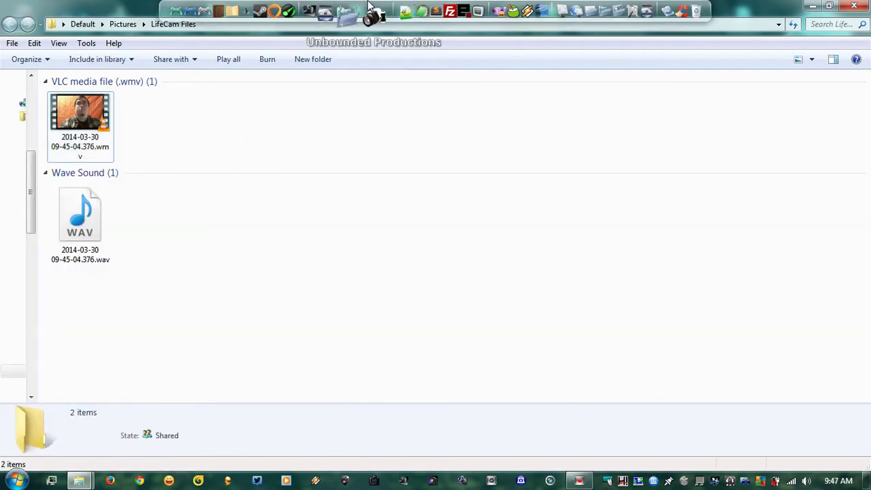
left_click(342, 18)
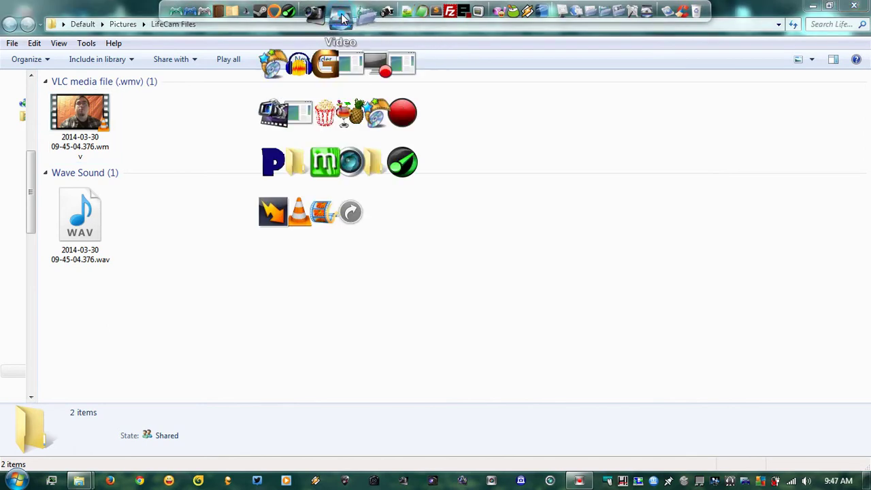
left_click(311, 223)
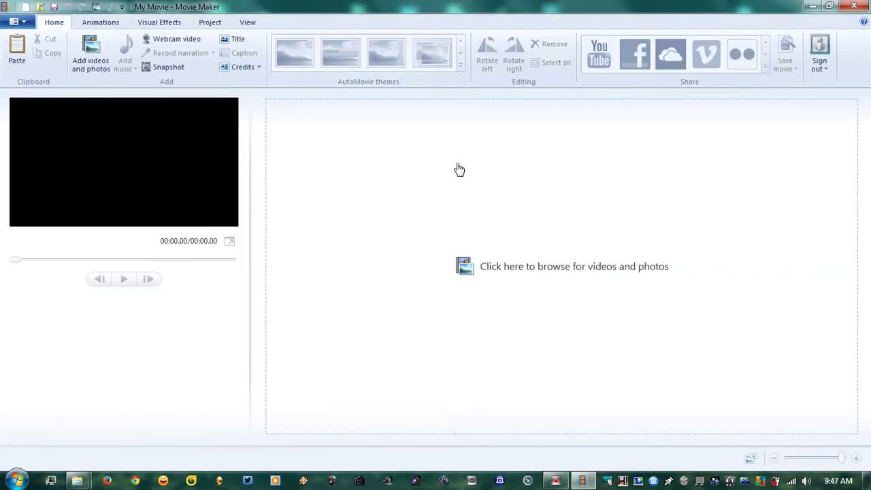
left_click(91, 54)
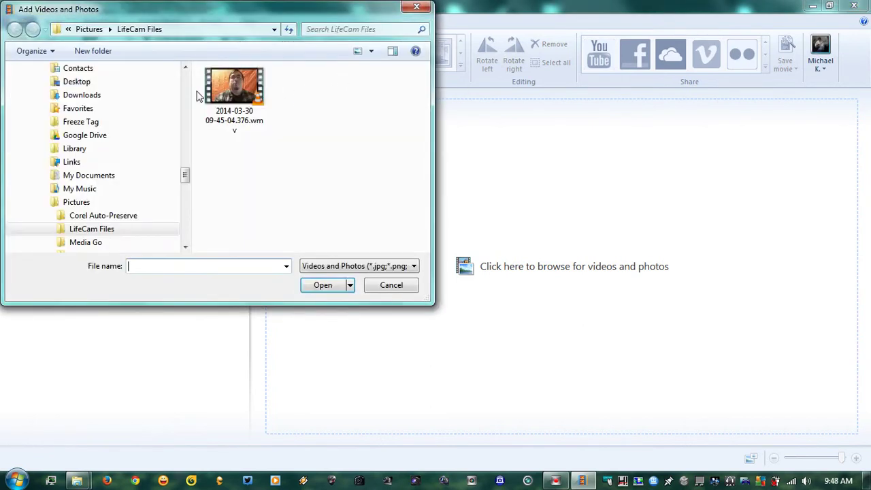
double_click(237, 84)
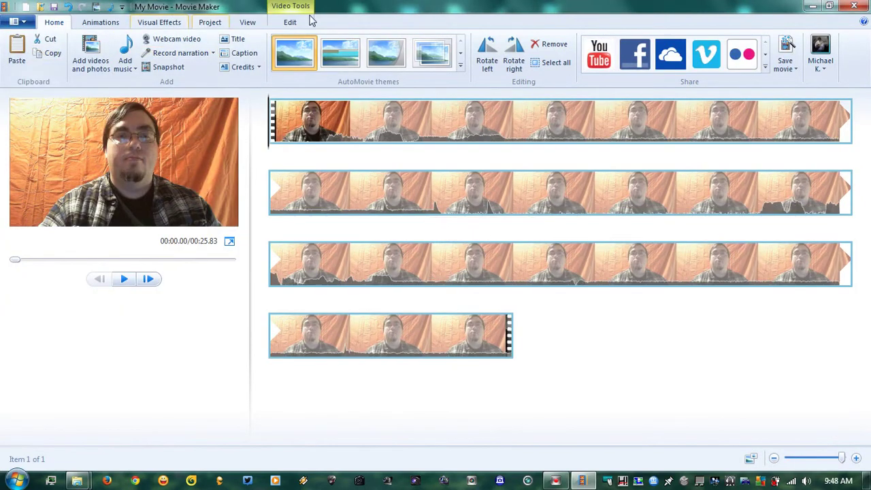
left_click(214, 55)
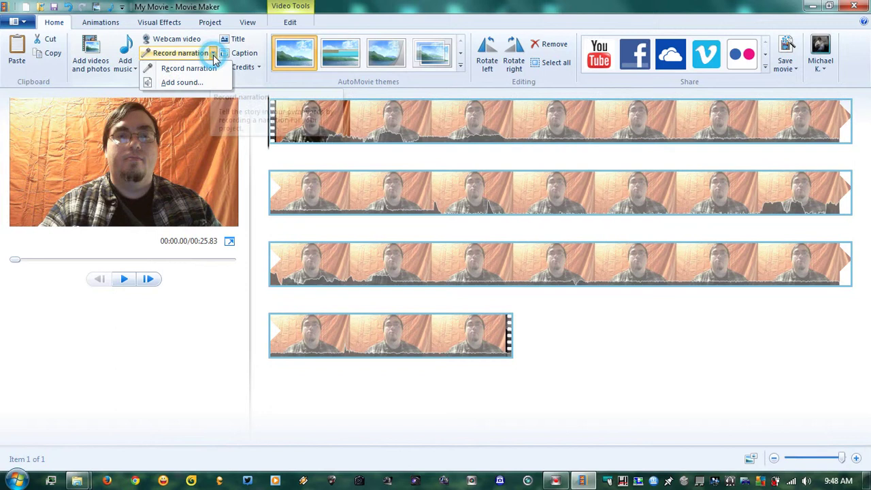
left_click(194, 84)
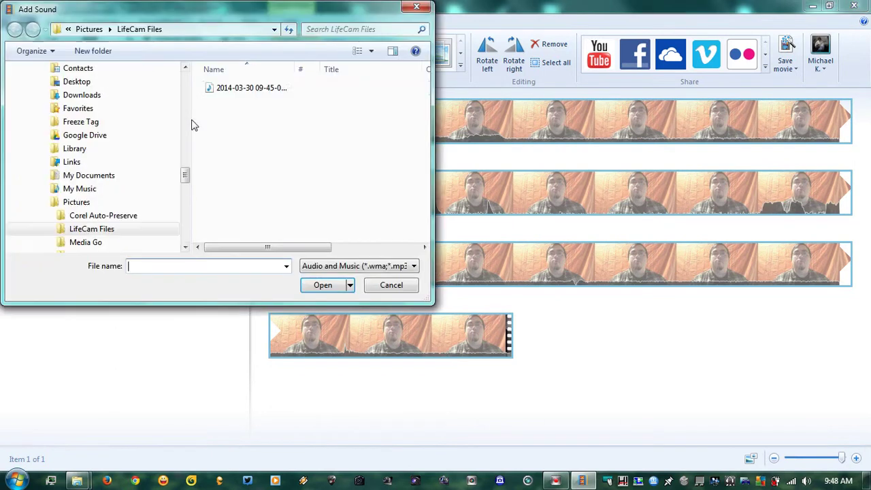
double_click(240, 94)
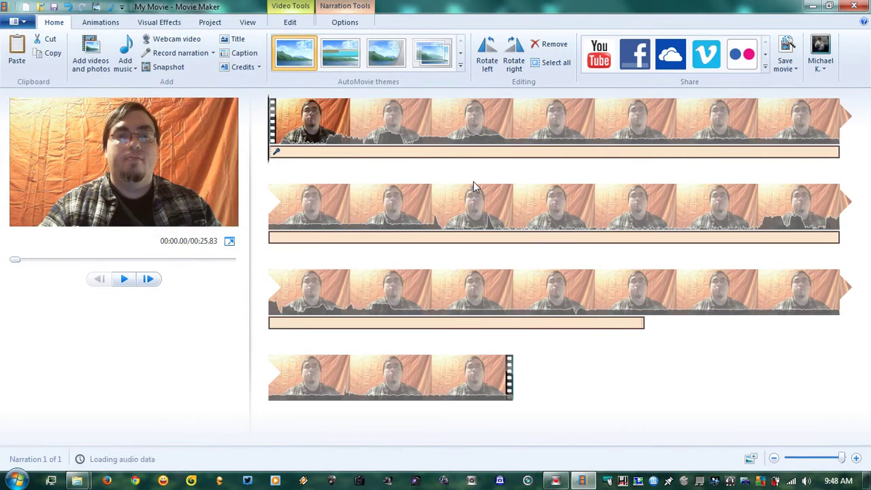
left_click(525, 173)
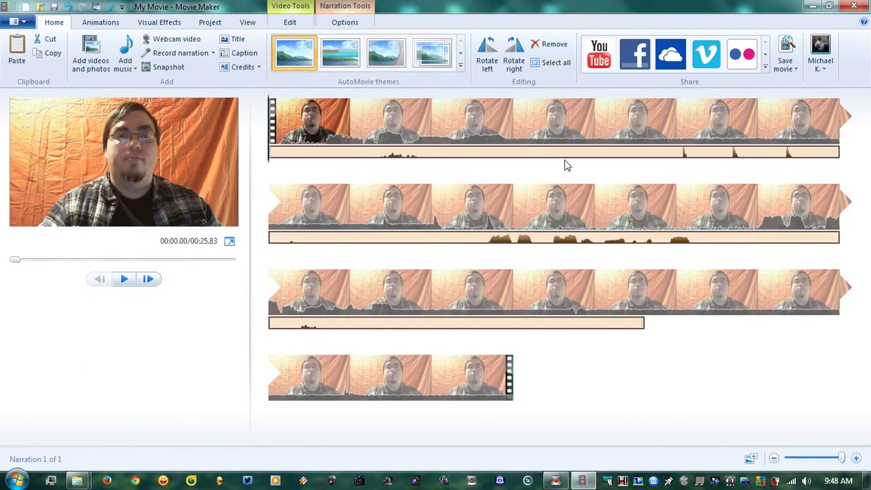
Select the video clip and zoom in the storyboard for finer positioning.
left_click(501, 295)
left_click(545, 394)
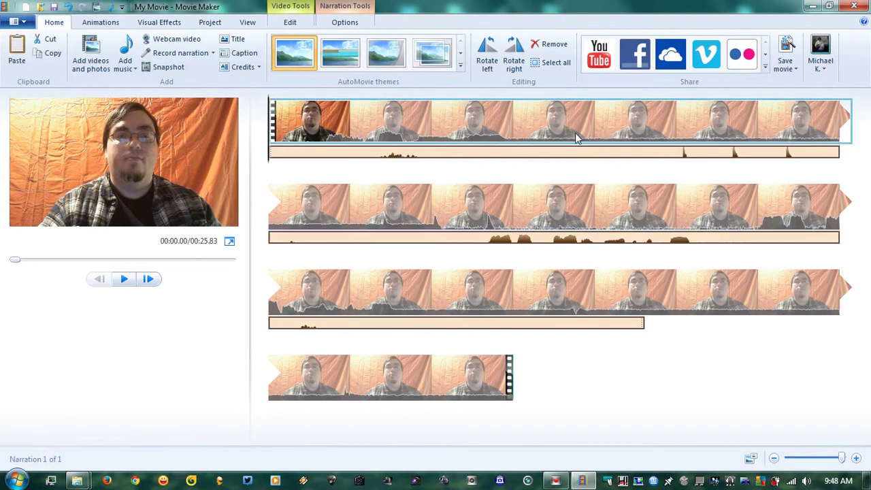
left_click(495, 118)
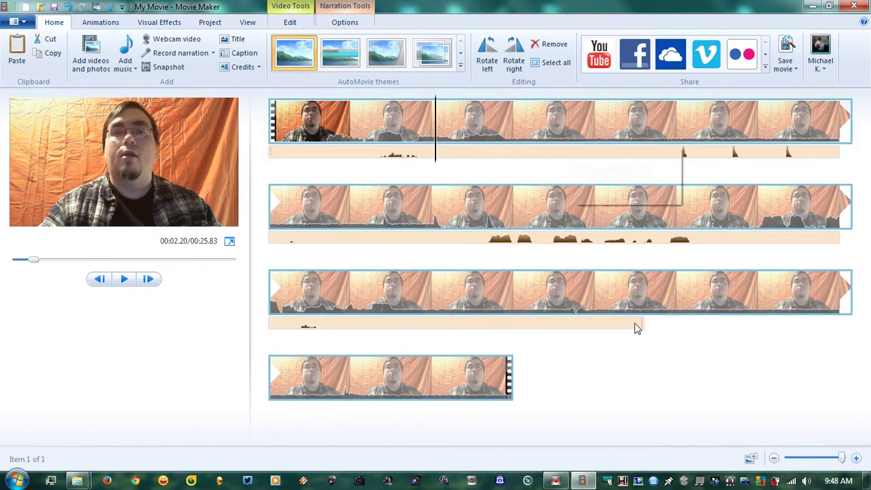
left_click(857, 460)
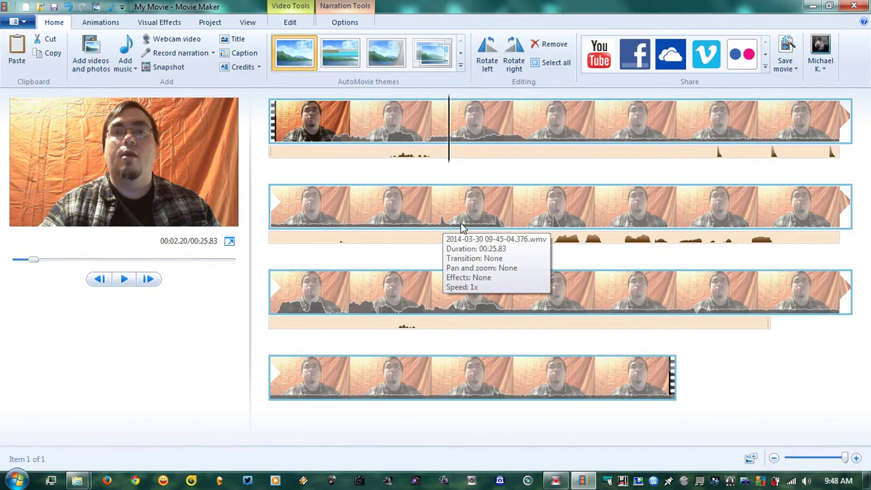
Move the playhead between 8, 9 and 10 seconds, then select the narration track.
left_click(555, 230)
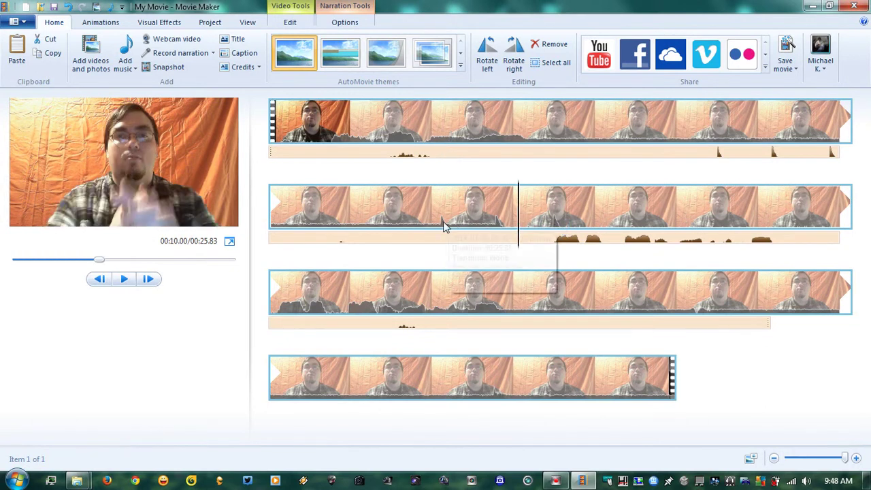
left_click(382, 228)
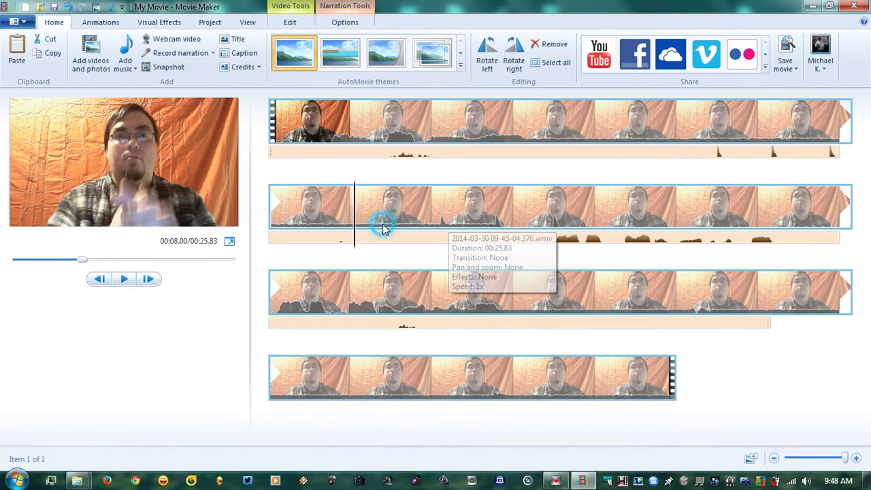
left_click(441, 222)
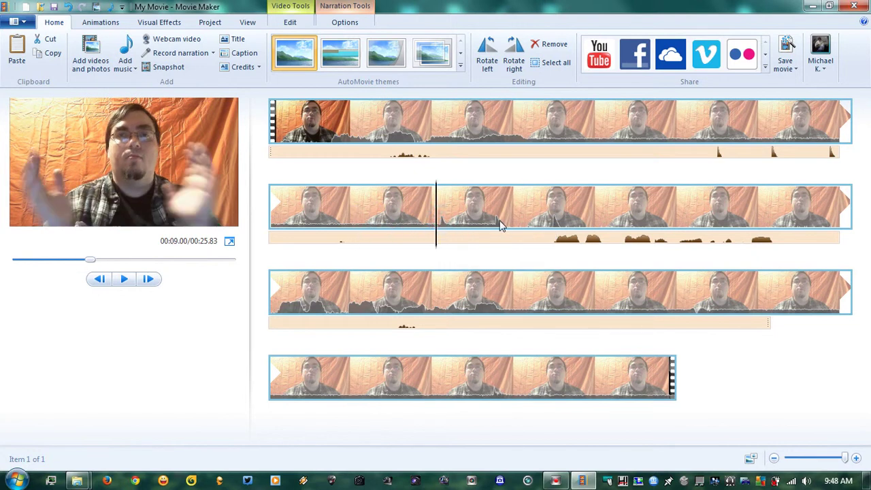
left_click(554, 225)
left_click(718, 154)
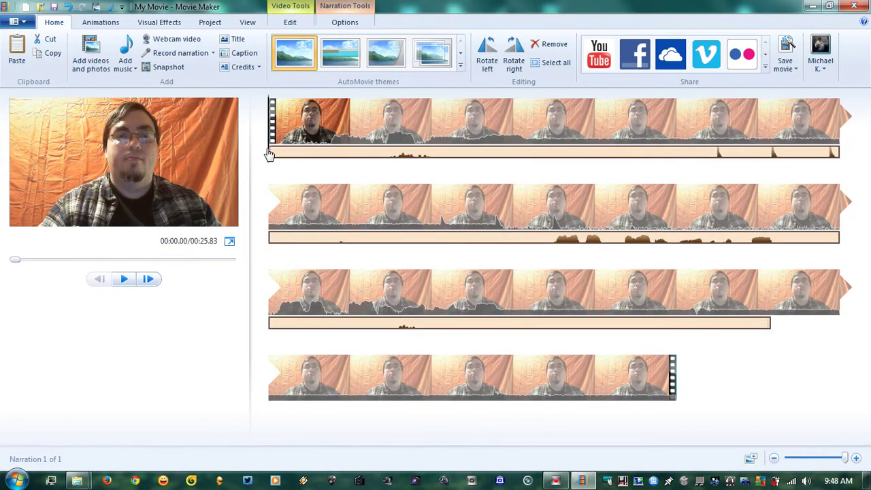
Drag the narration clip so it starts about 4.1 seconds into the video.
left_click_drag(714, 156, 386, 241)
left_click_drag(495, 240, 272, 238)
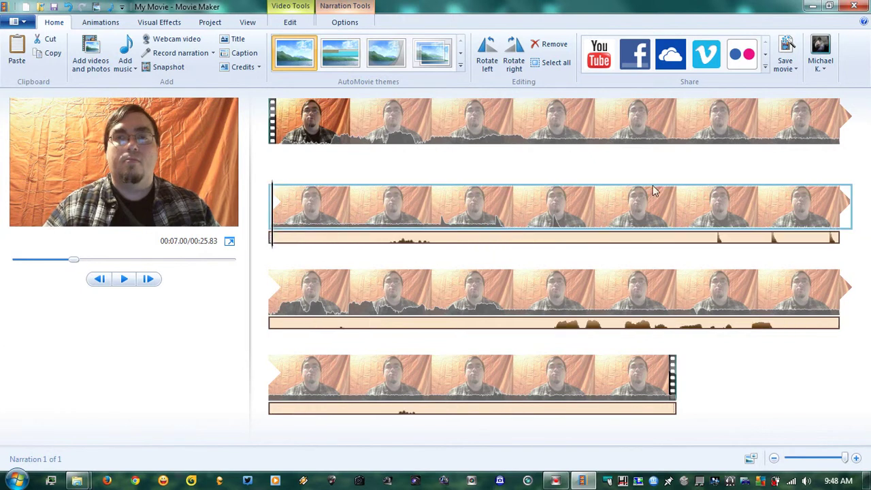
left_click_drag(604, 243, 715, 154)
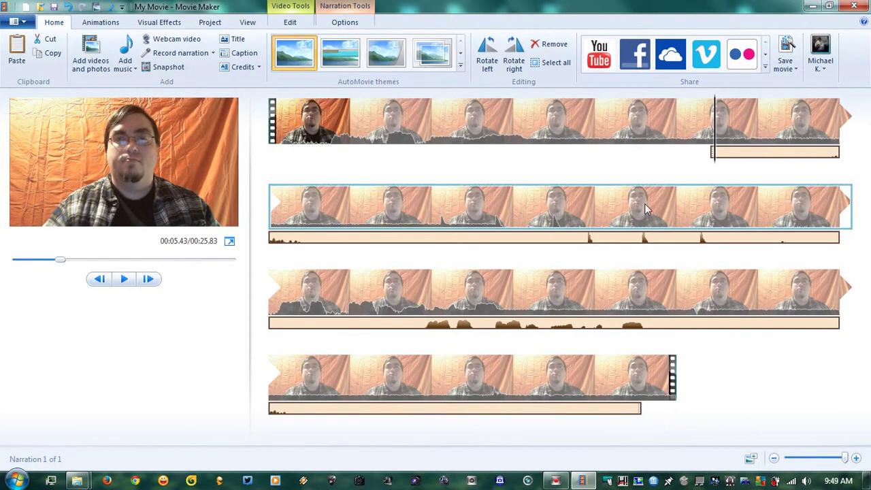
left_click_drag(724, 158, 605, 161)
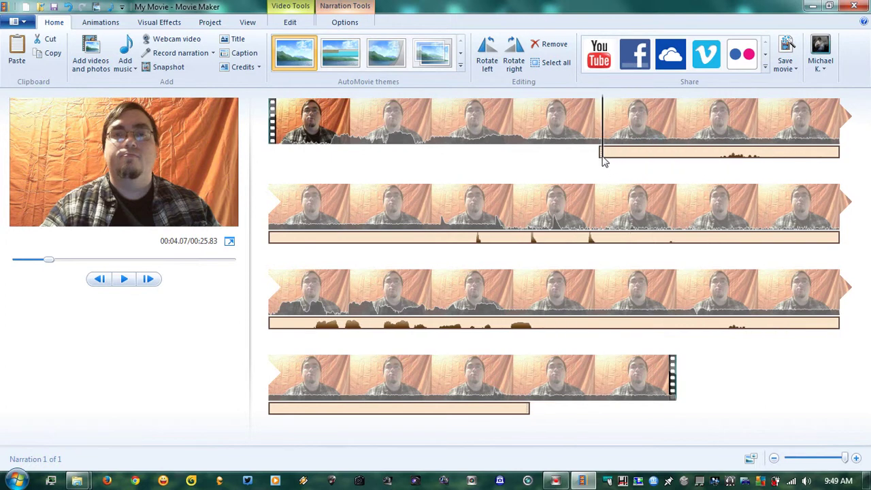
left_click(555, 166)
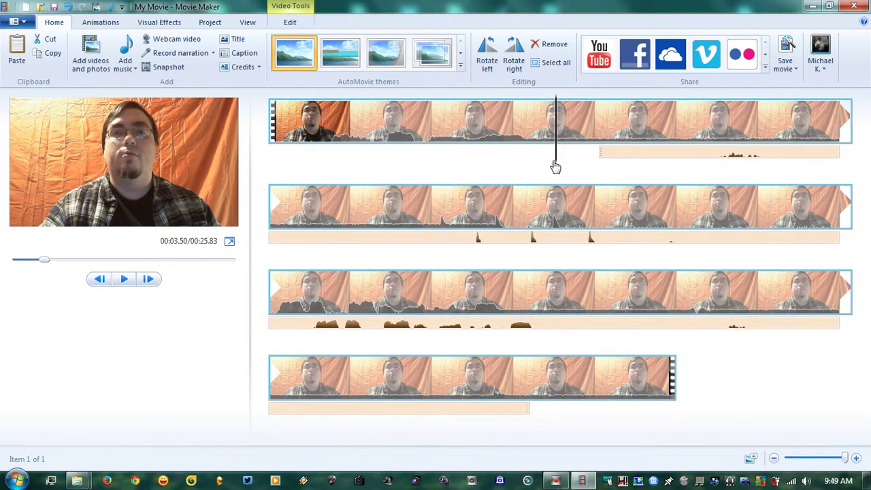
left_click_drag(596, 159, 548, 156)
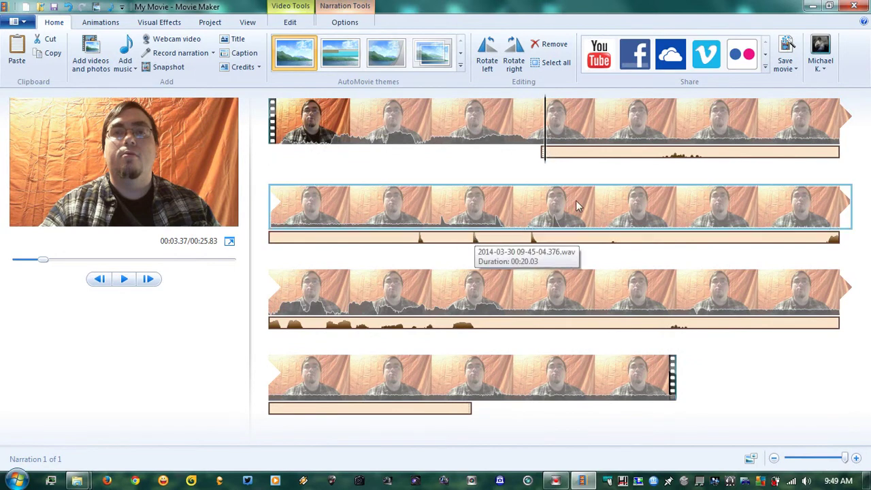
left_click_drag(579, 158, 609, 156)
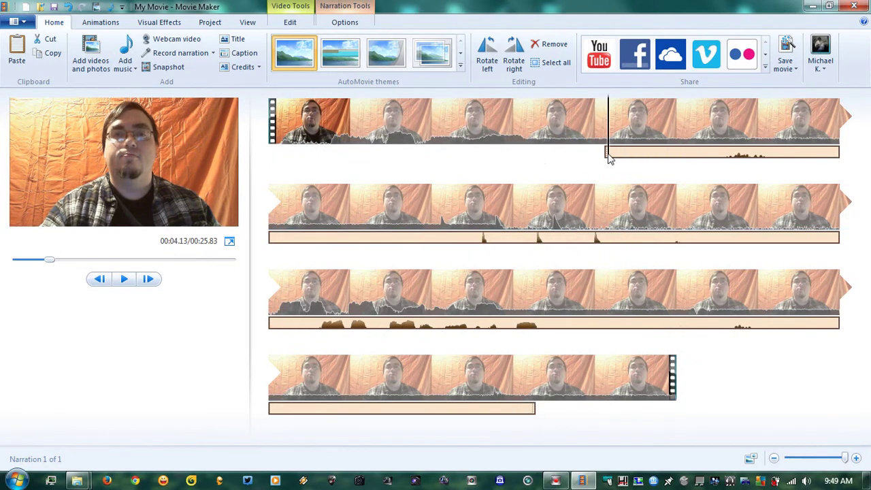
right_click(492, 240)
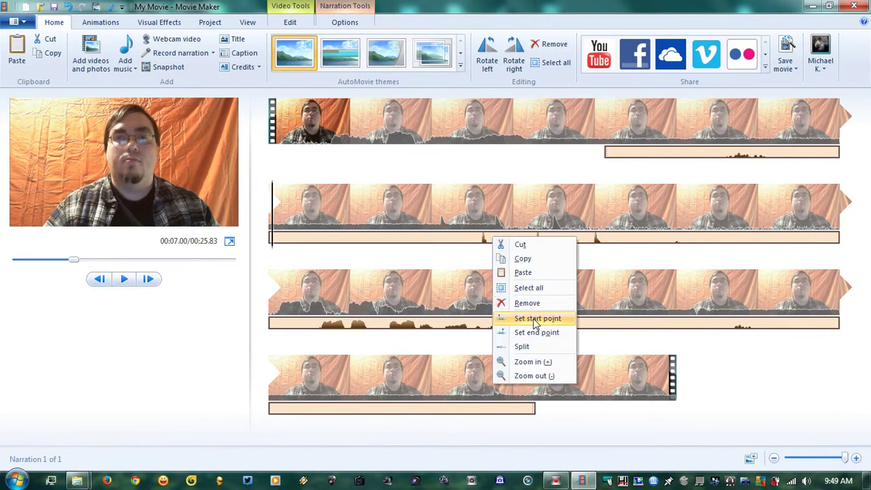
Step the narration Start time down from 4.05s to 3.60s, then reselect the video clip.
left_click(341, 12)
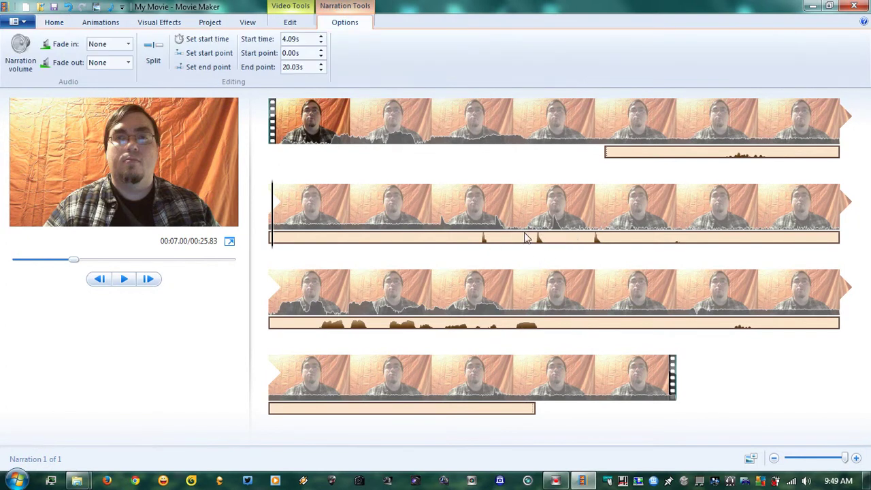
left_click(320, 43)
left_click(321, 42)
left_click(321, 43)
left_click(321, 43)
left_click(320, 43)
left_click(321, 43)
left_click(320, 43)
left_click(320, 42)
left_click(321, 42)
left_click(320, 43)
left_click(321, 43)
left_click(320, 43)
left_click(320, 42)
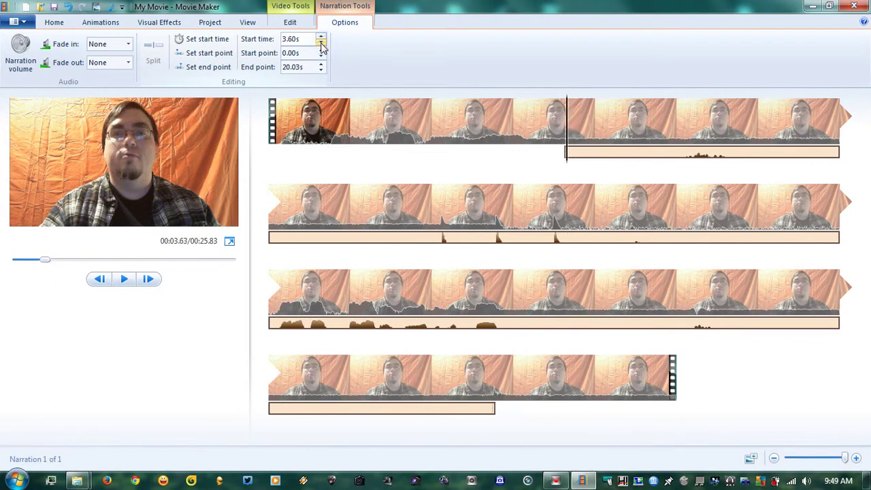
left_click(443, 242)
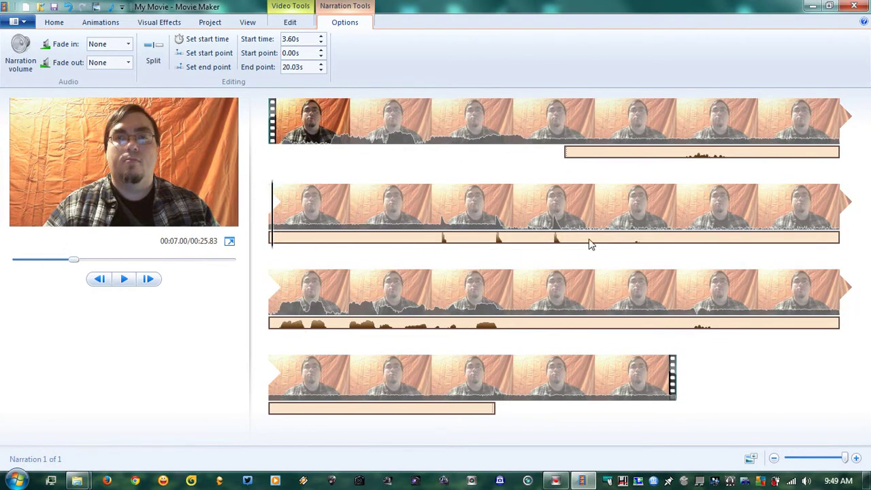
left_click(296, 118)
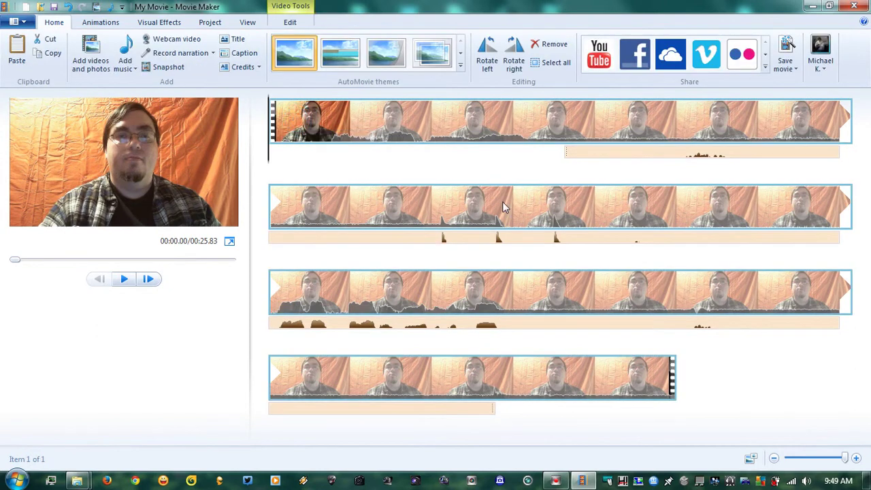
Preview the sync, raise the narration start to 3.81s and preview again.
left_click(125, 280)
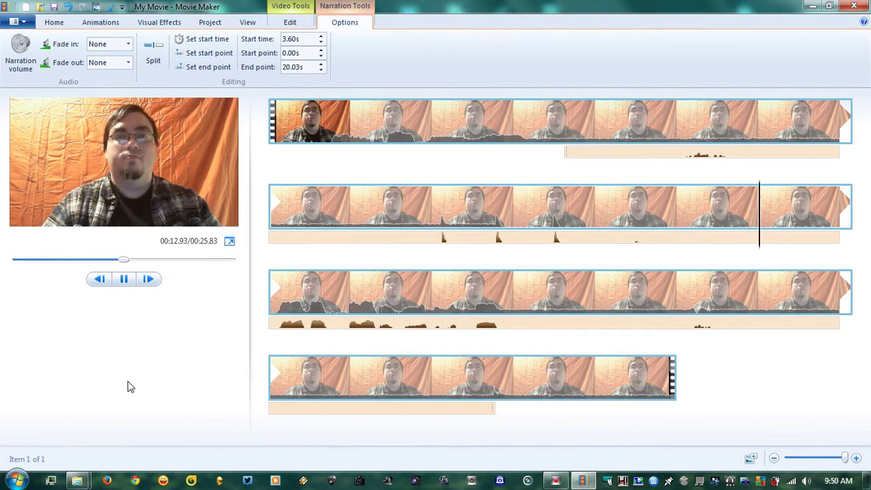
key("space")
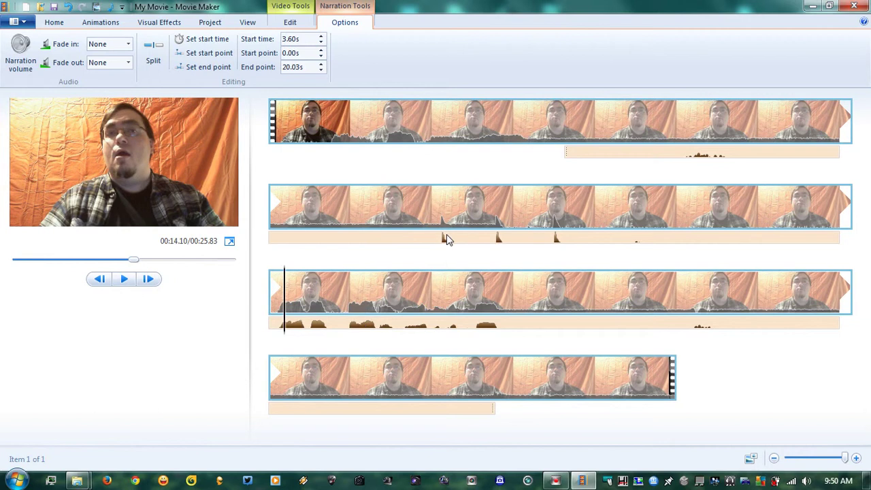
left_click(322, 36)
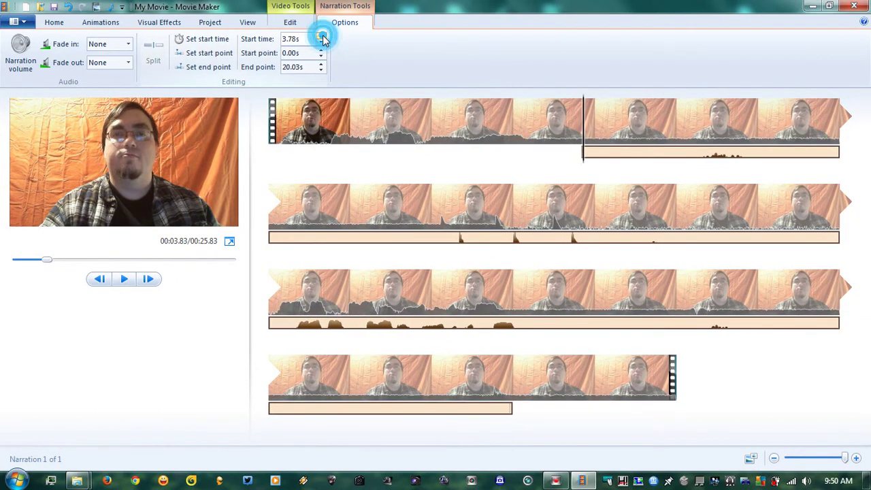
left_click(322, 36)
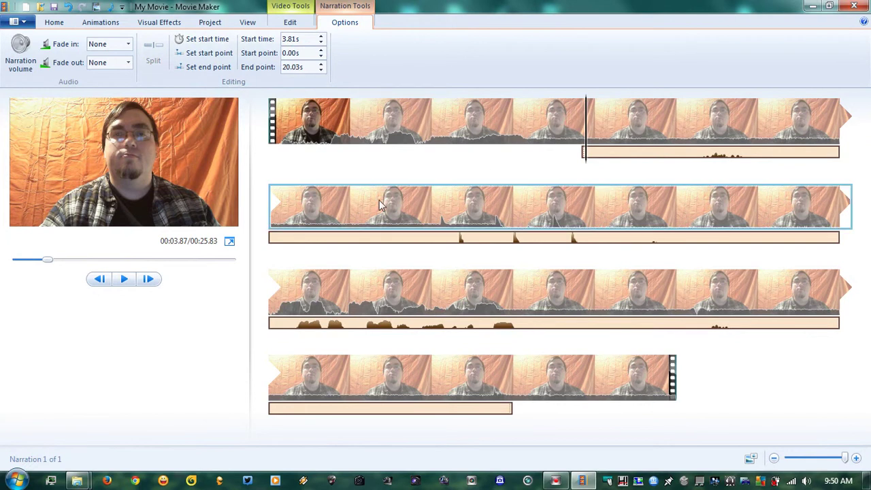
left_click(289, 208)
key("space")
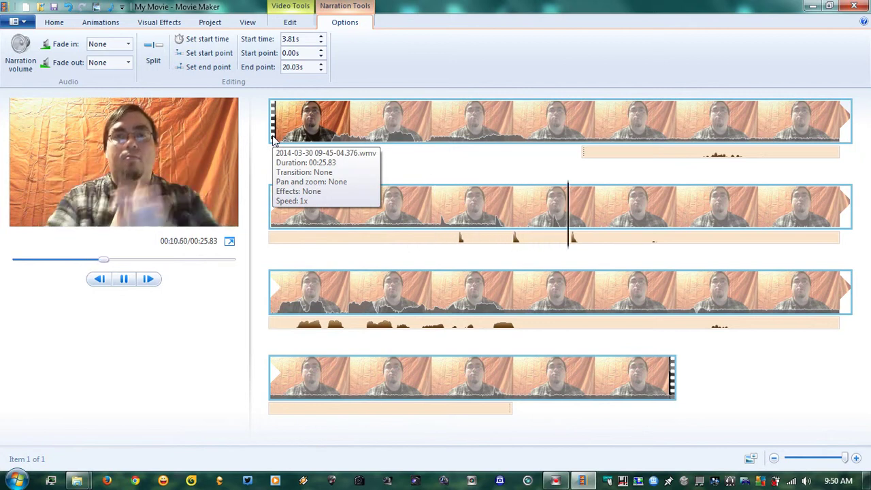
key("space")
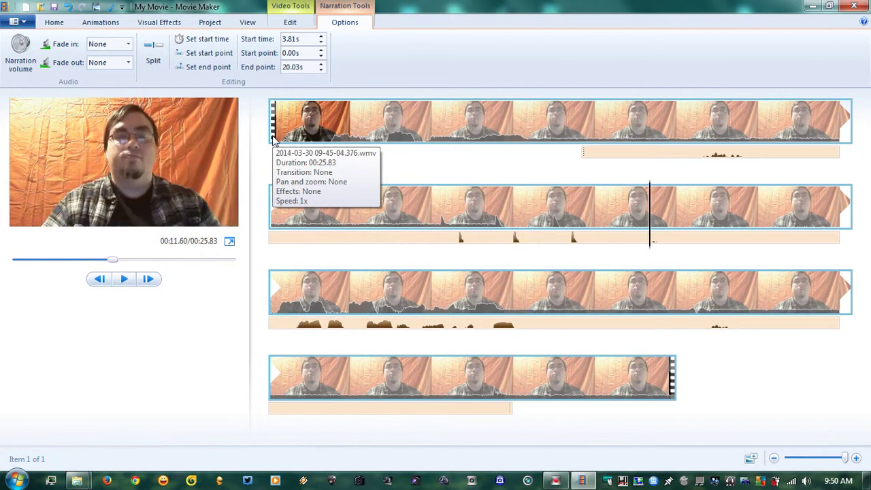
Return the narration start to 3.60s, preview, and place the playhead near 12.9 seconds.
left_click(322, 42)
left_click(321, 43)
left_click(321, 43)
left_click(321, 43)
left_click(322, 42)
left_click(321, 42)
left_click(321, 43)
left_click(322, 43)
left_click(321, 43)
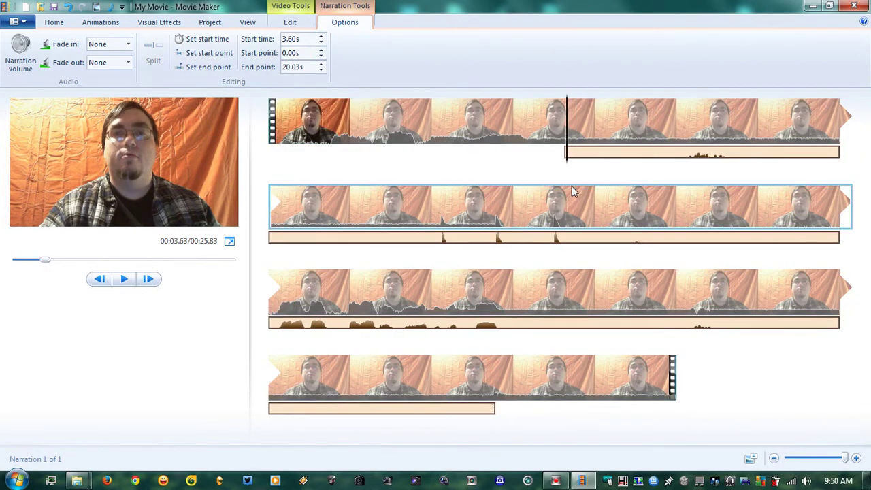
left_click(279, 202)
key("space")
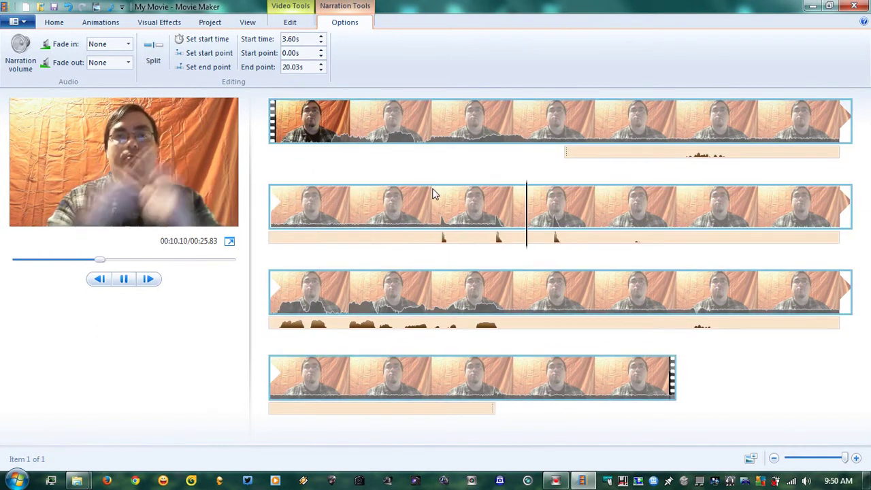
key("space")
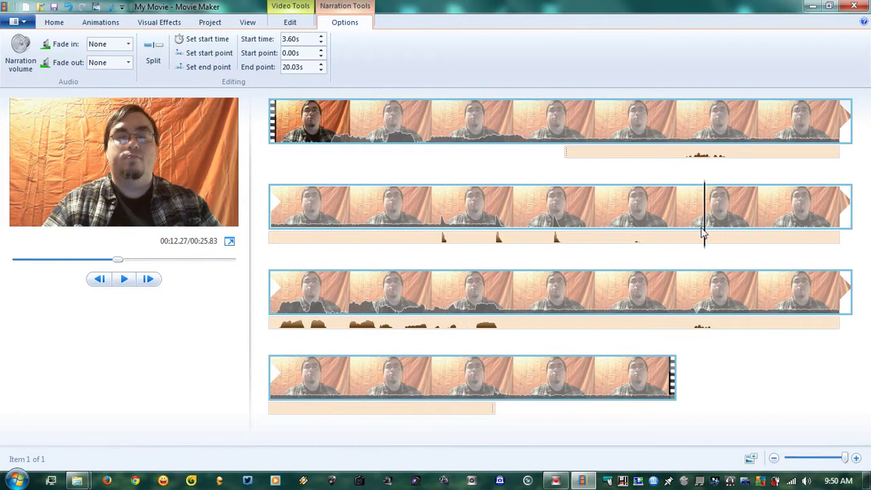
left_click_drag(705, 248, 749, 249)
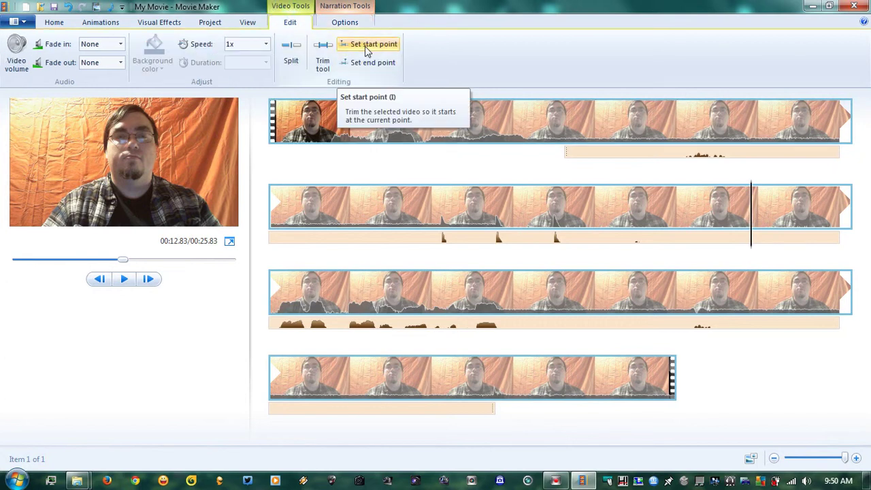
Set the webcam clip's start point at 12.83s, leaving 13.03 seconds of video.
left_click(323, 51)
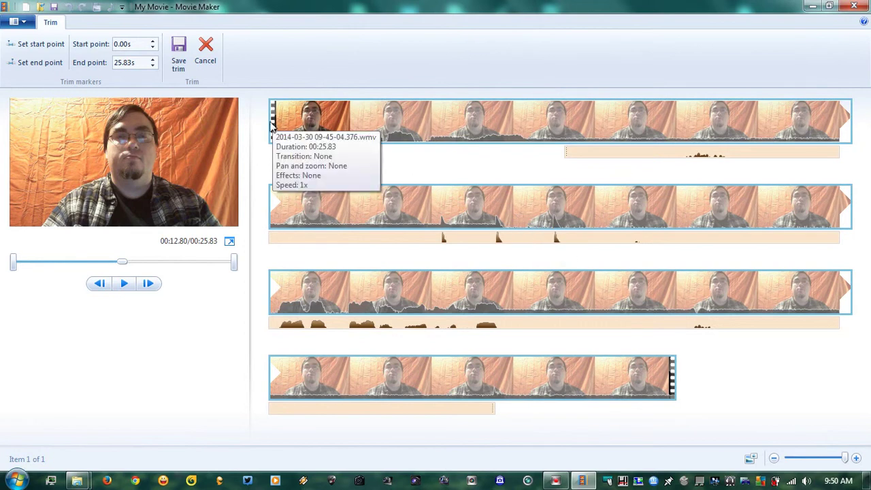
left_click(685, 175)
left_click(685, 196)
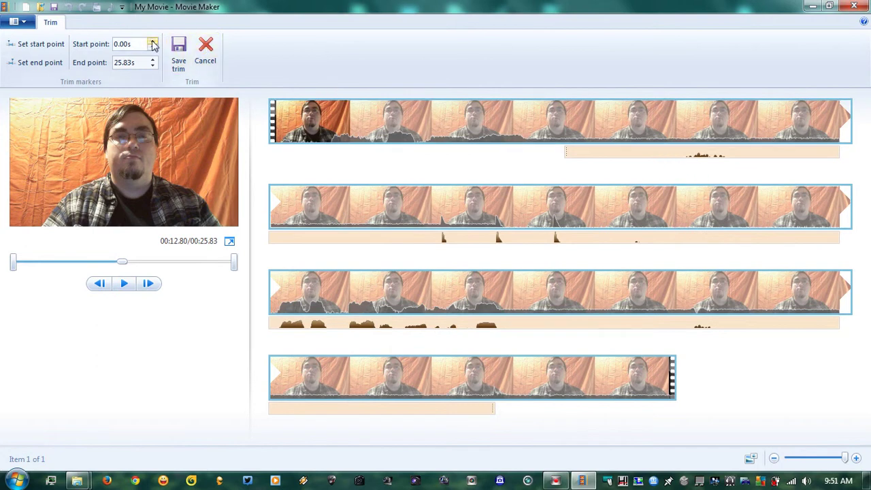
left_click(205, 53)
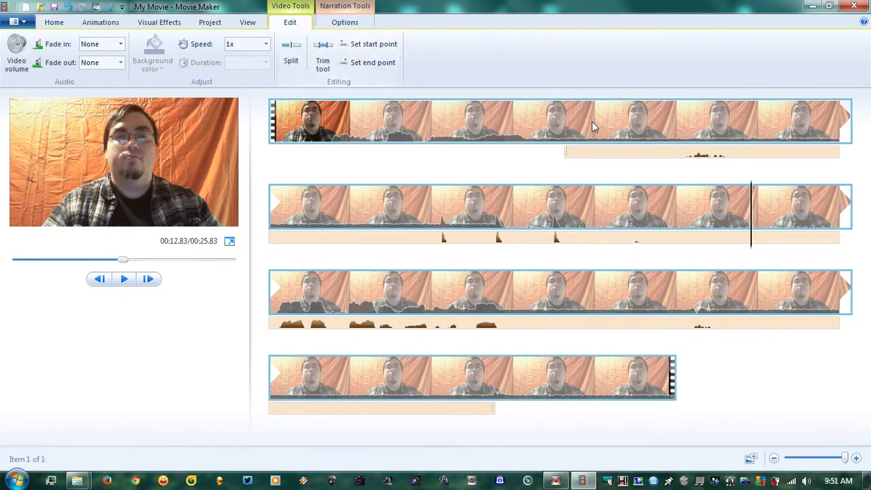
left_click(368, 44)
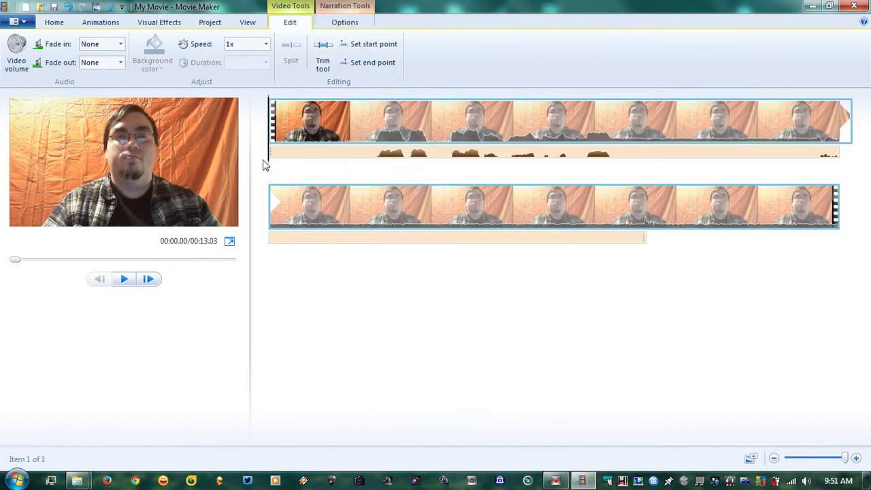
Try an extra start trim about one second in, preview it, and undo it.
key("space")
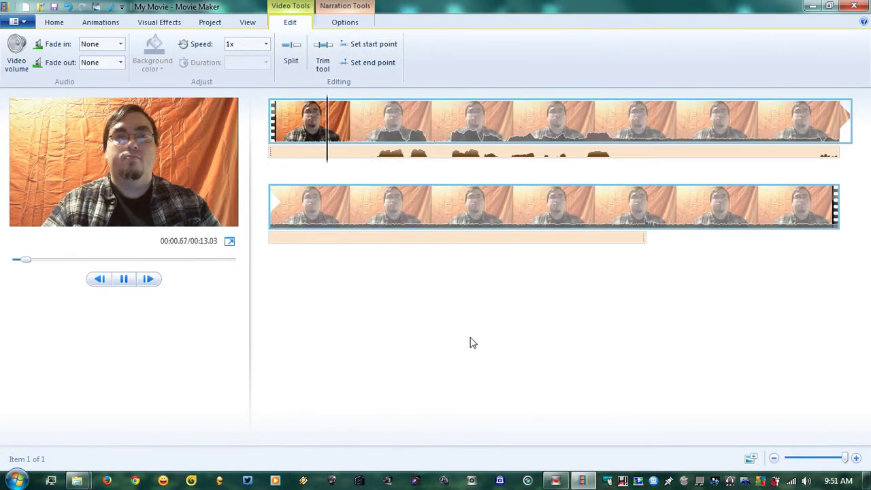
key("space")
key("Home")
left_click_drag(270, 102, 324, 107)
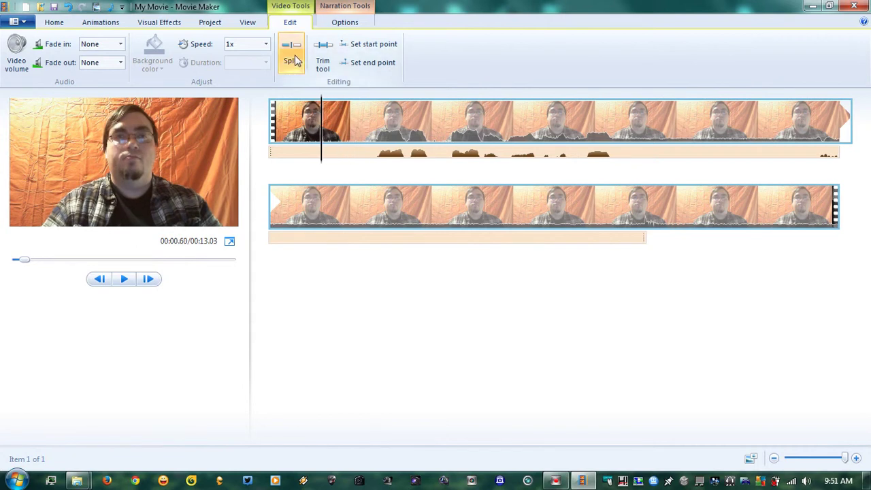
left_click(369, 44)
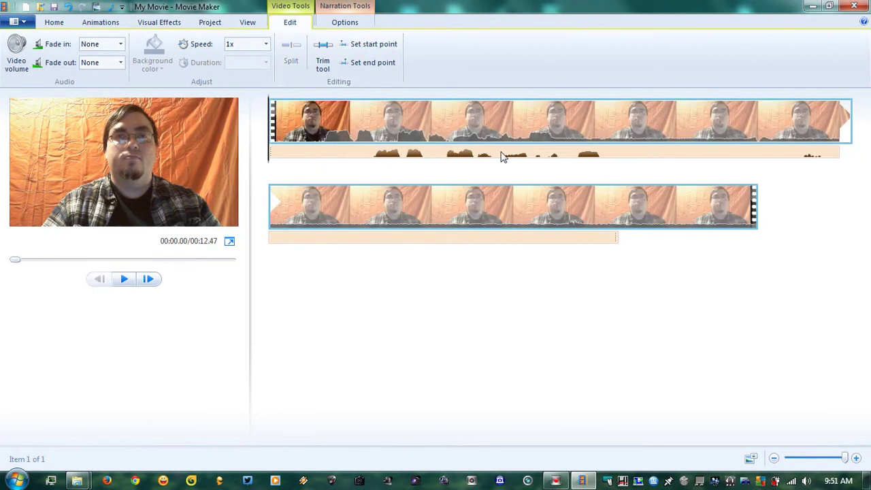
key("space")
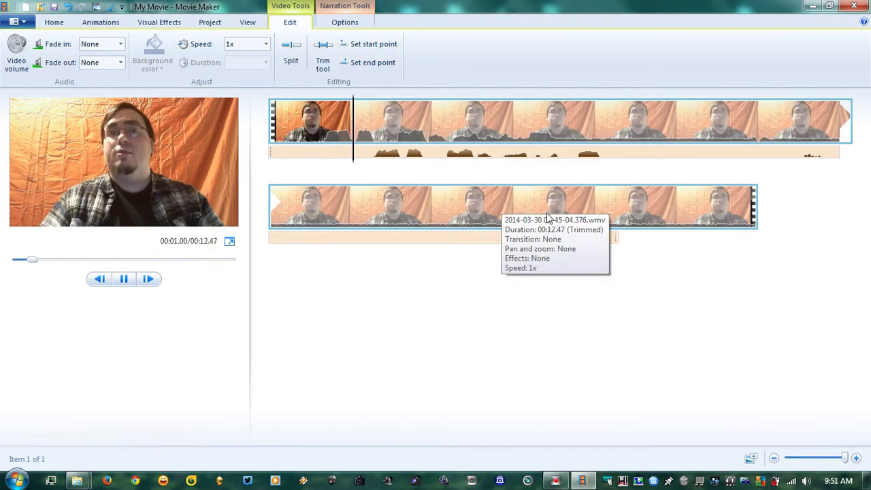
key("space")
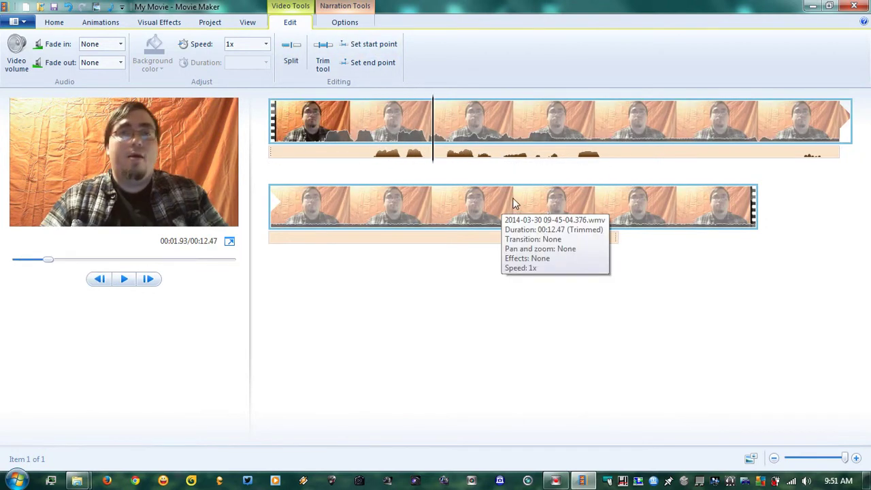
key("ctrl+z")
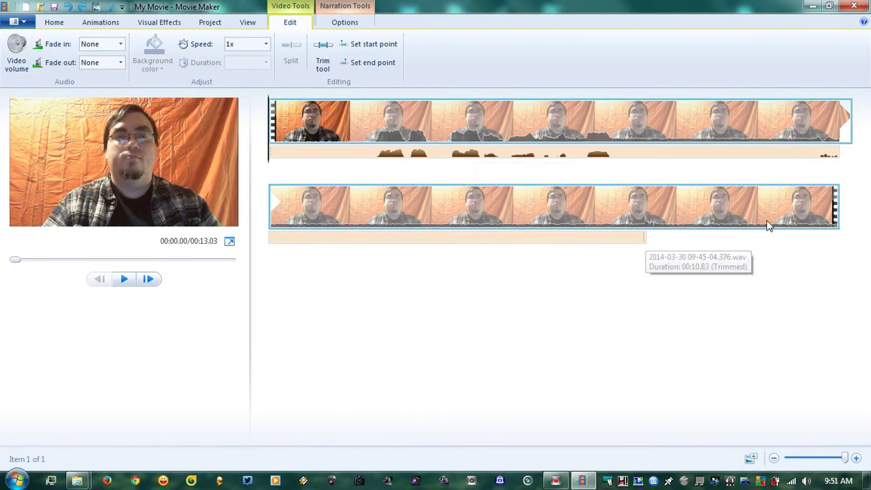
Set the clip's end point near the top row's end, shortening the movie to 6.27 seconds.
left_click(594, 192)
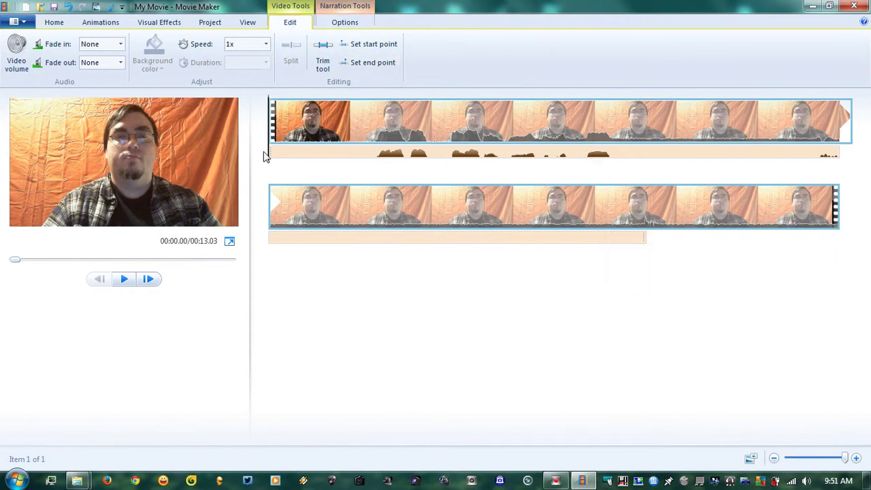
left_click_drag(271, 160, 278, 235)
left_click_drag(578, 146, 823, 138)
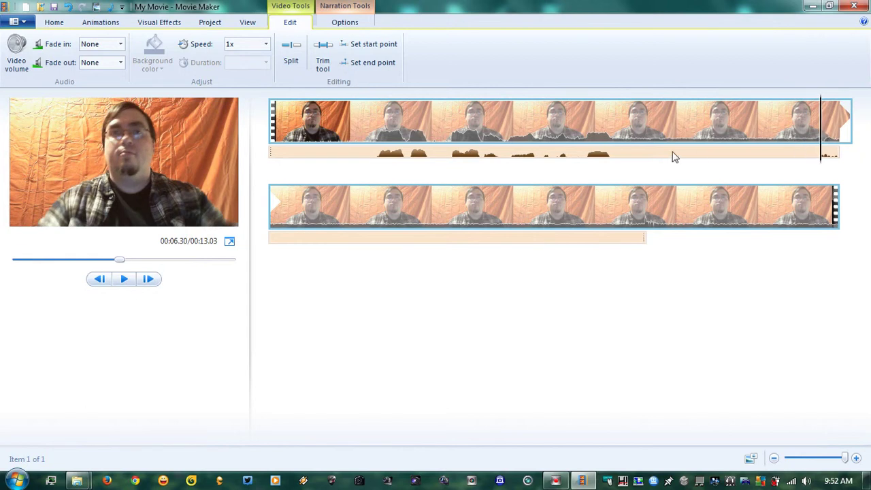
left_click(365, 60)
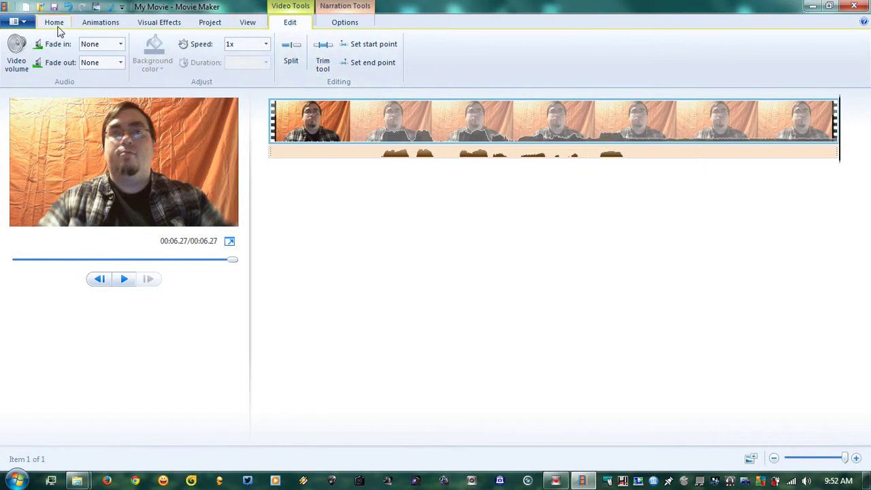
Step back through the final frames to check the trimmed clip's ending.
left_click(106, 279)
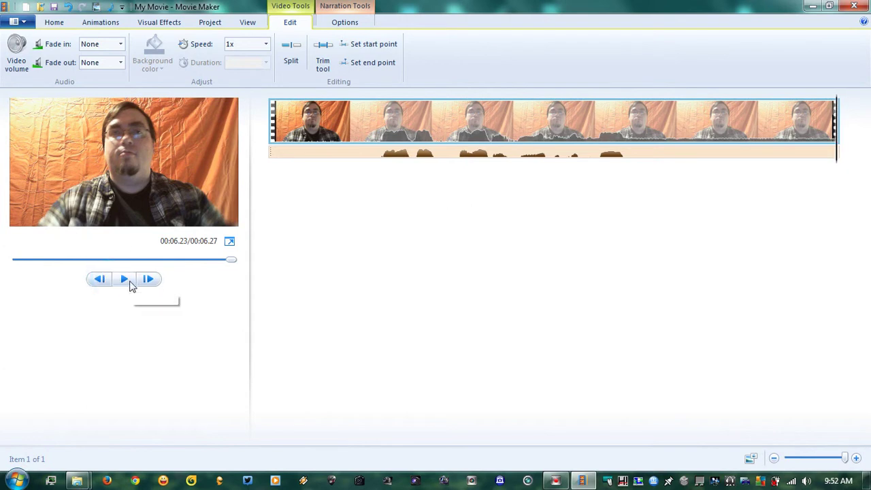
left_click(129, 279)
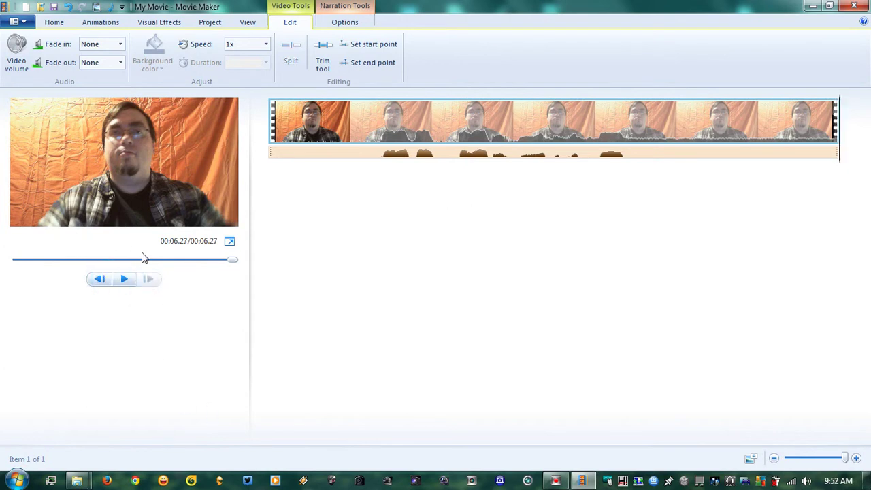
left_click(98, 280)
left_click(99, 280)
left_click(98, 279)
left_click(99, 279)
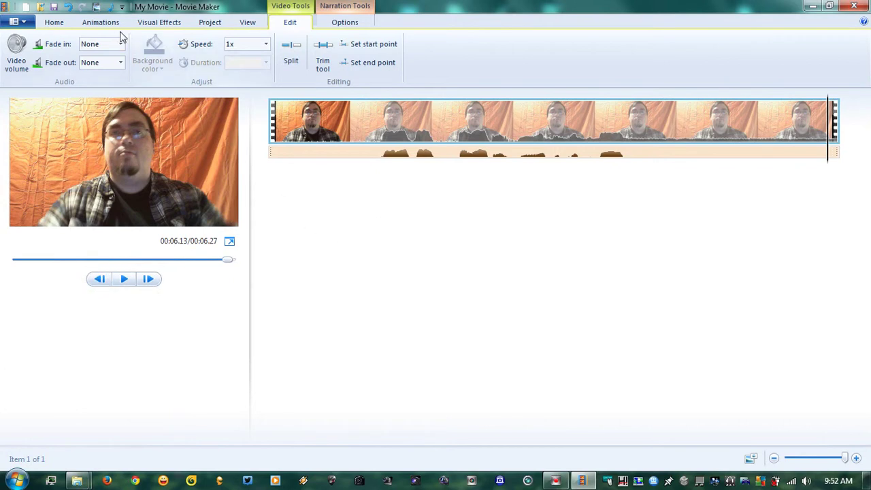
Play the whole 6.27-second trimmed movie from the beginning.
left_click(53, 22)
left_click(272, 116)
left_click(124, 279)
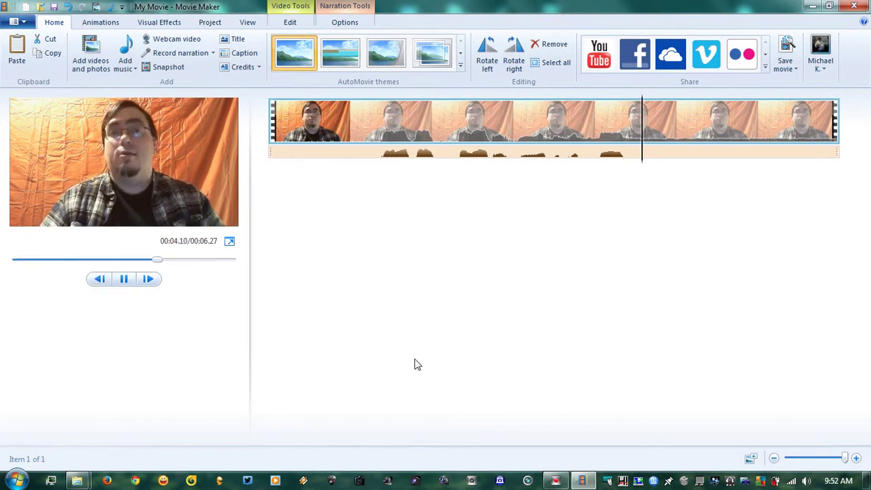
key("space")
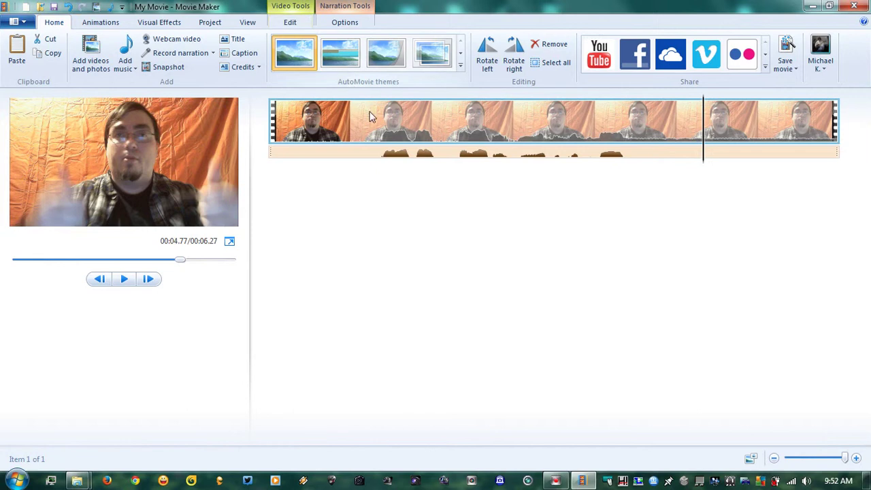
left_click(273, 120)
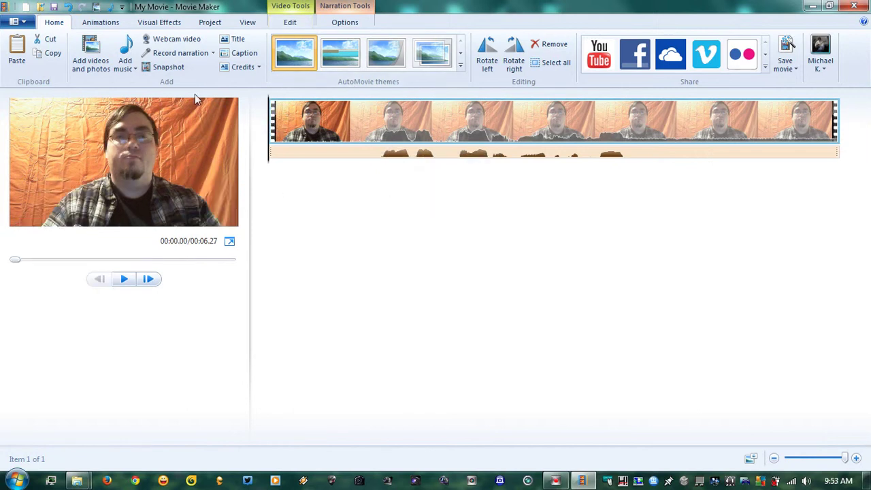
left_click(381, 121)
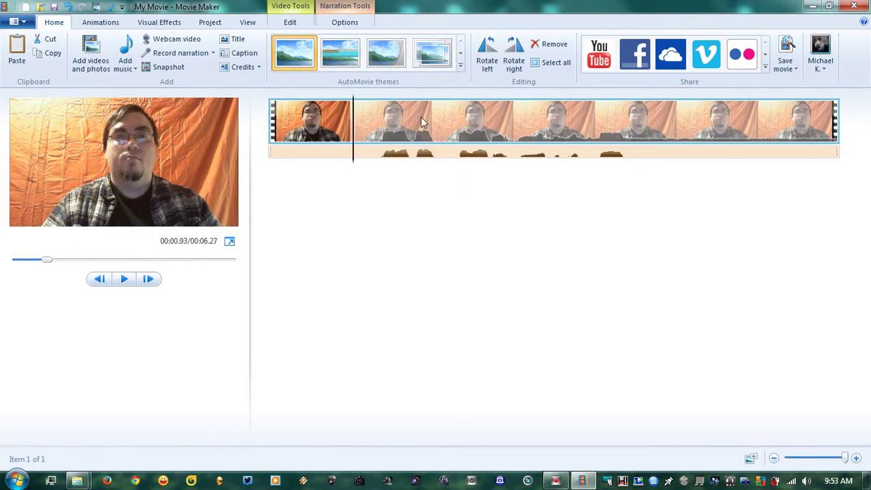
right_click(333, 122)
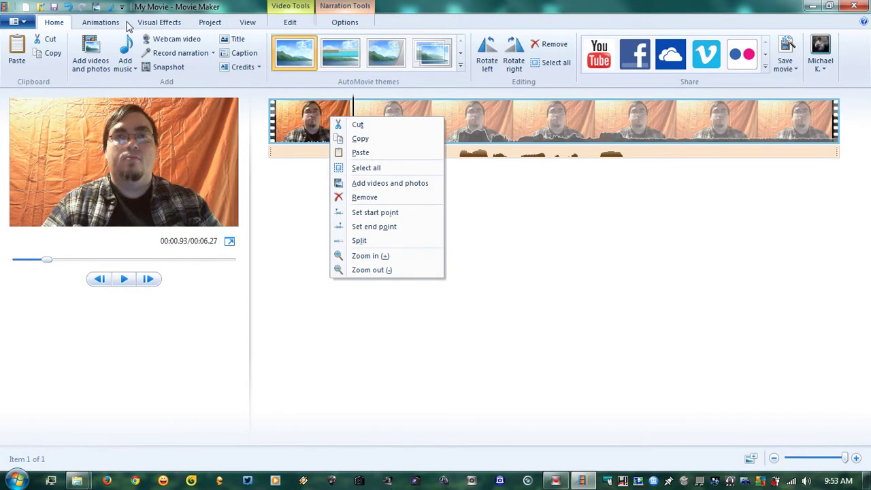
Make the narration dominate the audio mix and raise the narration volume slider.
left_click(218, 23)
left_click(34, 62)
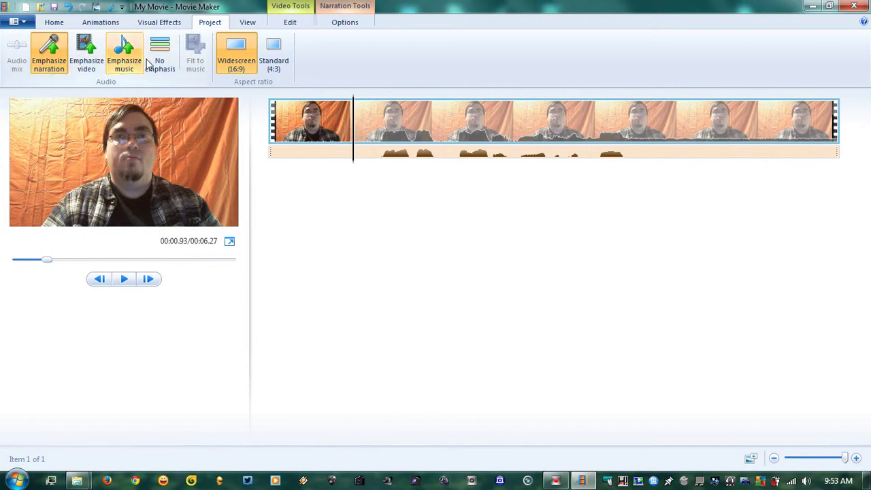
left_click(332, 26)
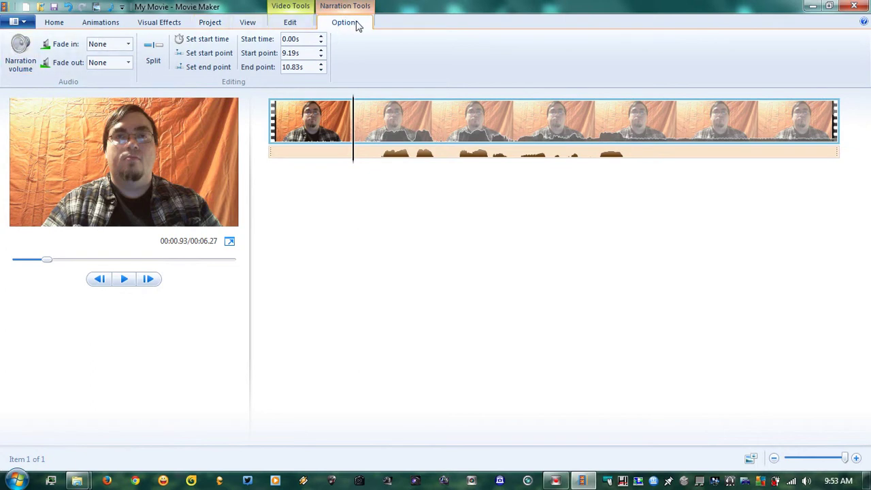
left_click(20, 51)
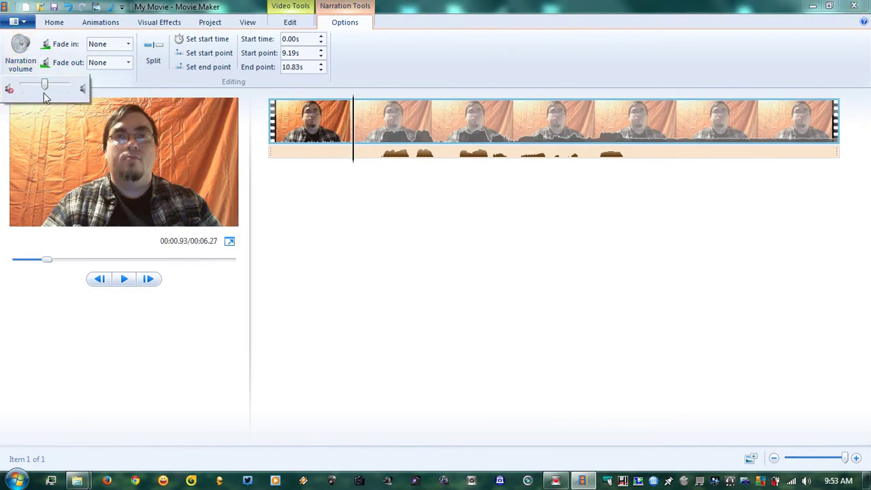
left_click_drag(45, 87, 80, 89)
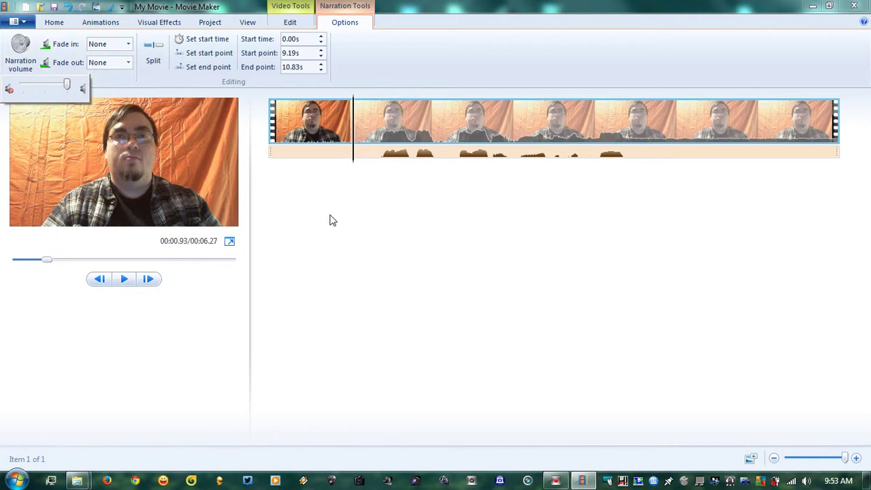
Preview the movie with the louder narration.
left_click(124, 279)
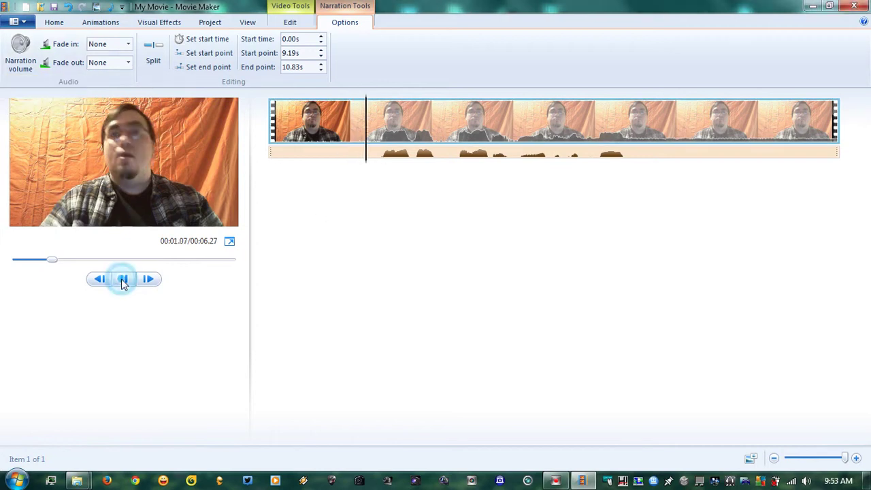
left_click(124, 280)
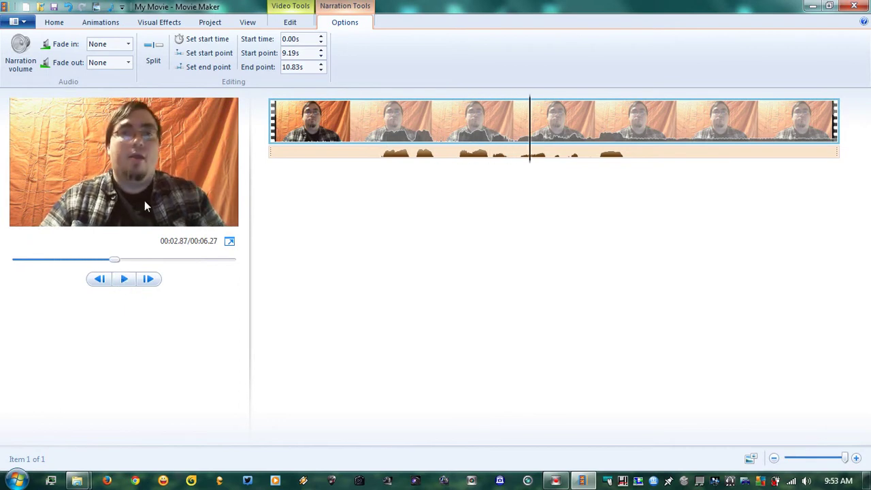
left_click(353, 128)
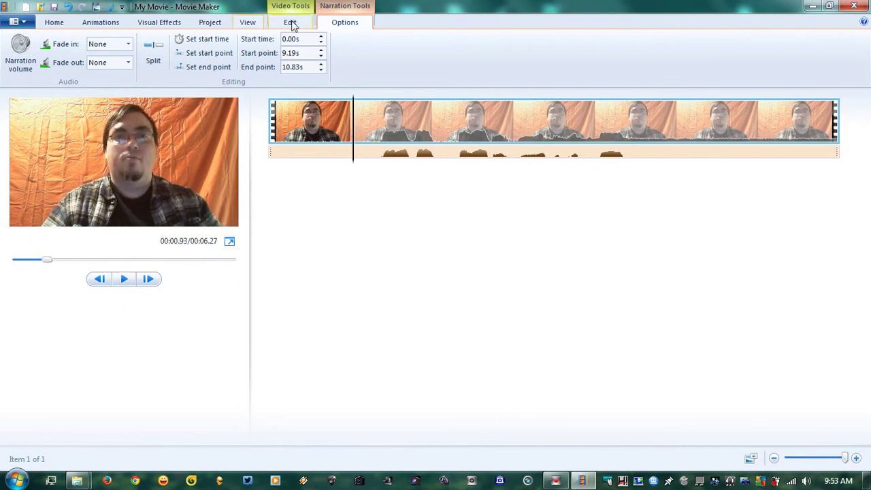
left_click(298, 24)
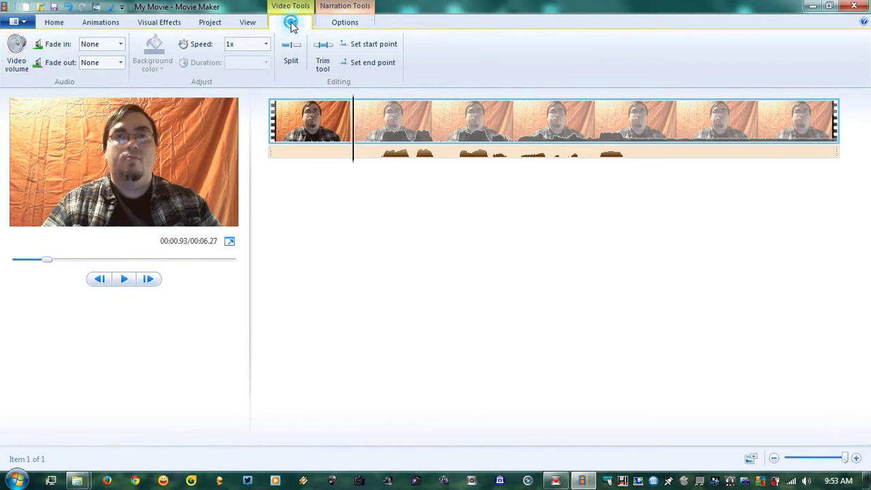
Set the webcam clip's video volume to minimum (muted).
left_click(16, 53)
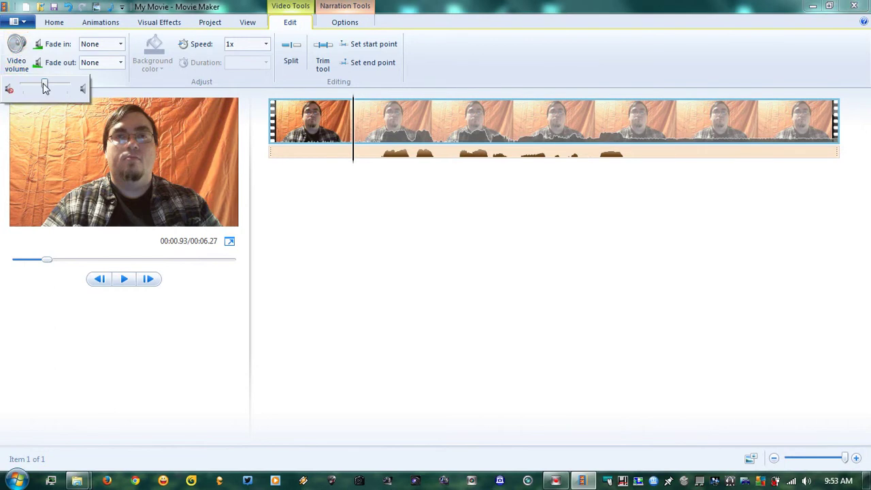
left_click(9, 88)
left_click(393, 182)
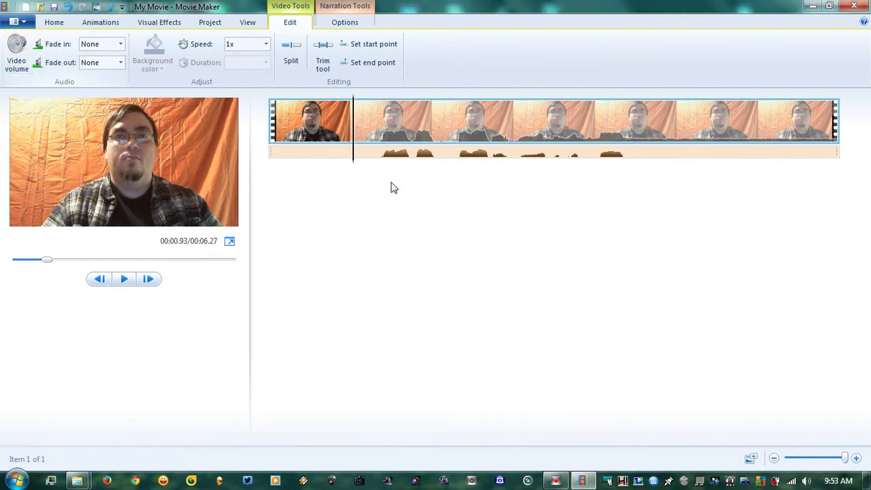
Preview the movie from the clip start to check only narration is heard.
key("space")
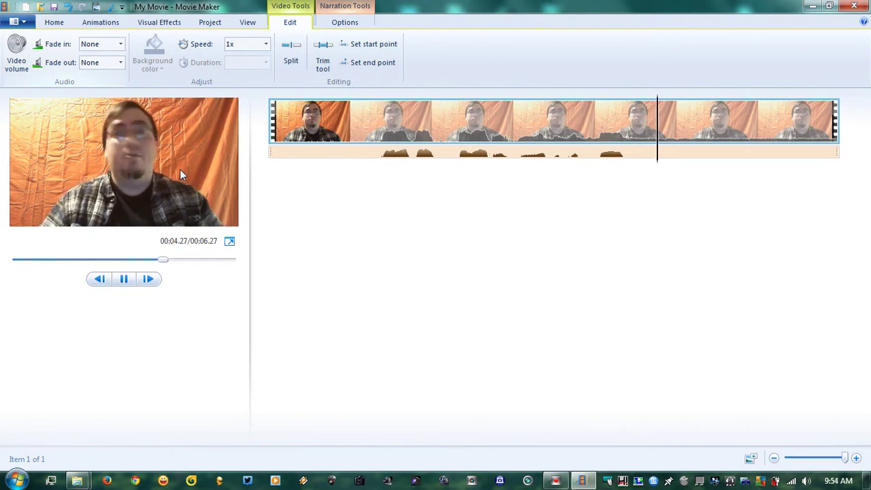
key("space")
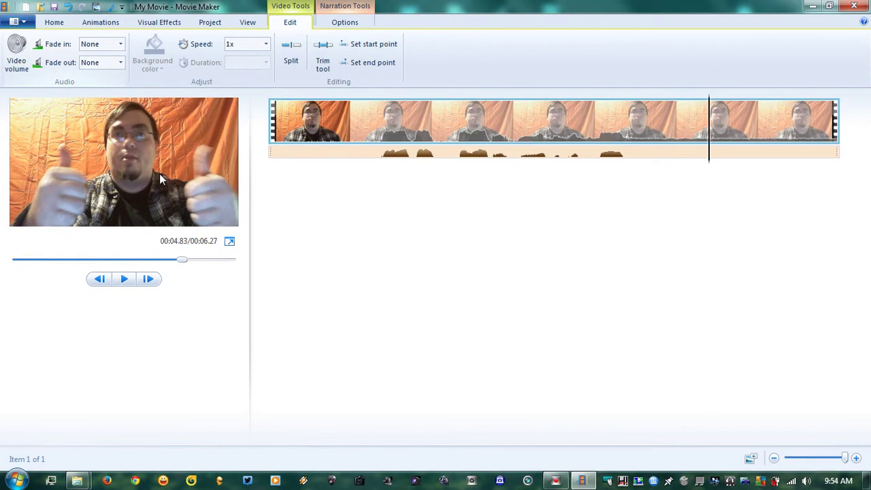
left_click(160, 179)
left_click(159, 178)
left_click(283, 122)
key("space")
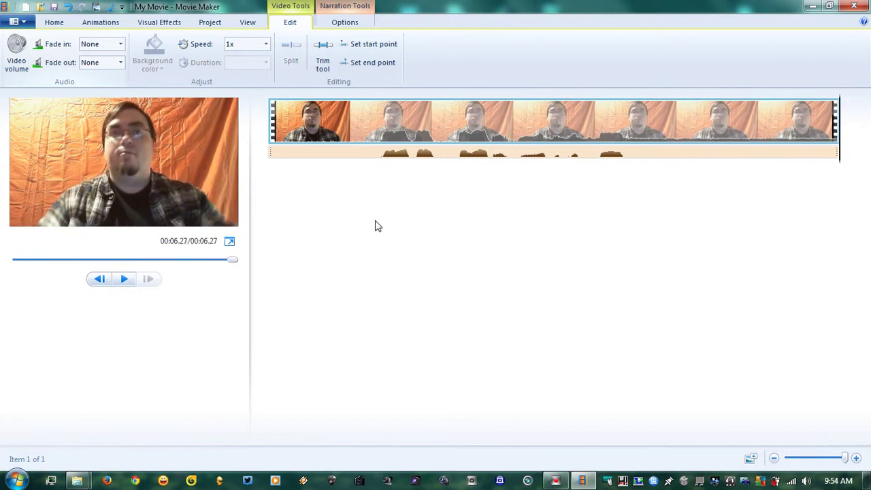
key("space")
key("space")
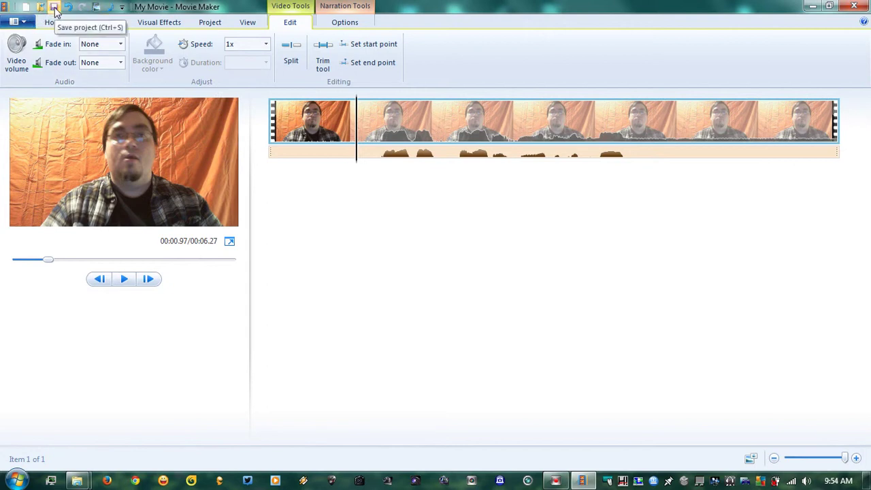
Save the movie with the recommended project setting as Windows Media Video (WMV).
left_click(24, 23)
mouse_move(24, 194)
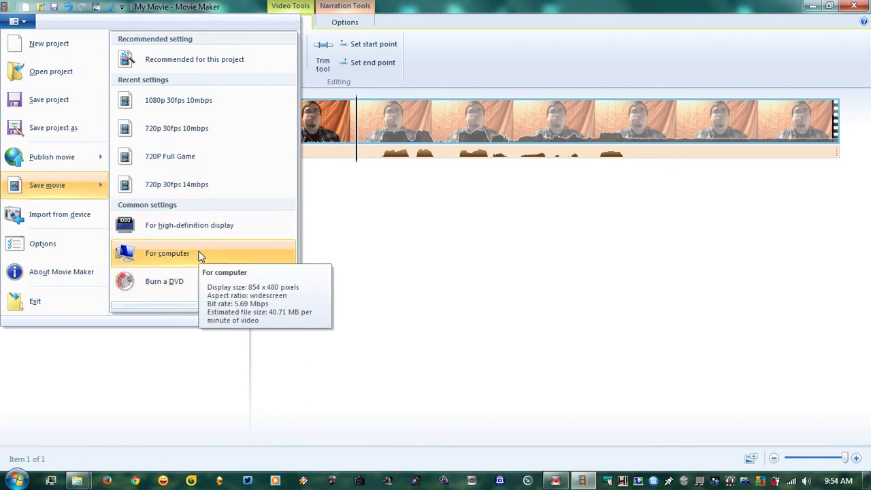
left_click(215, 60)
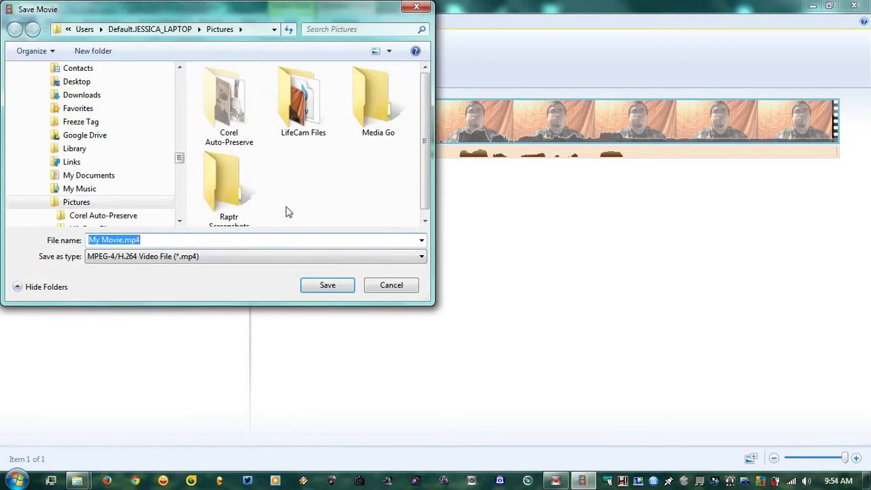
left_click(192, 255)
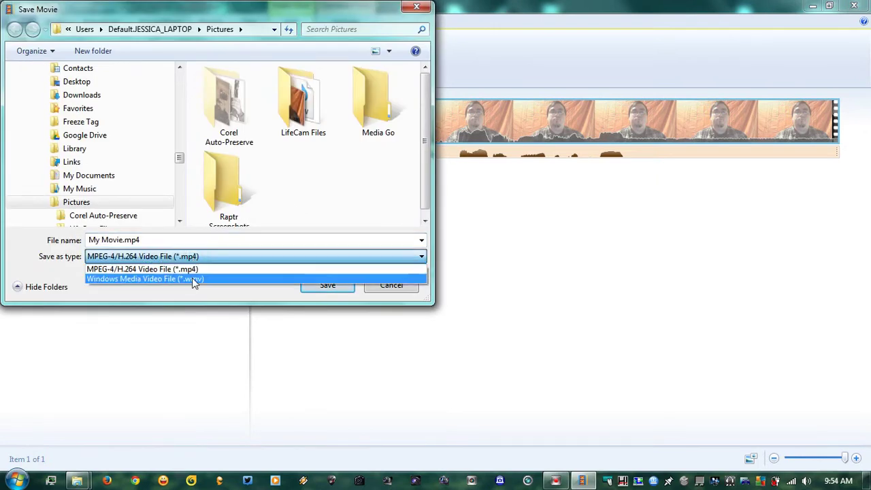
left_click(192, 279)
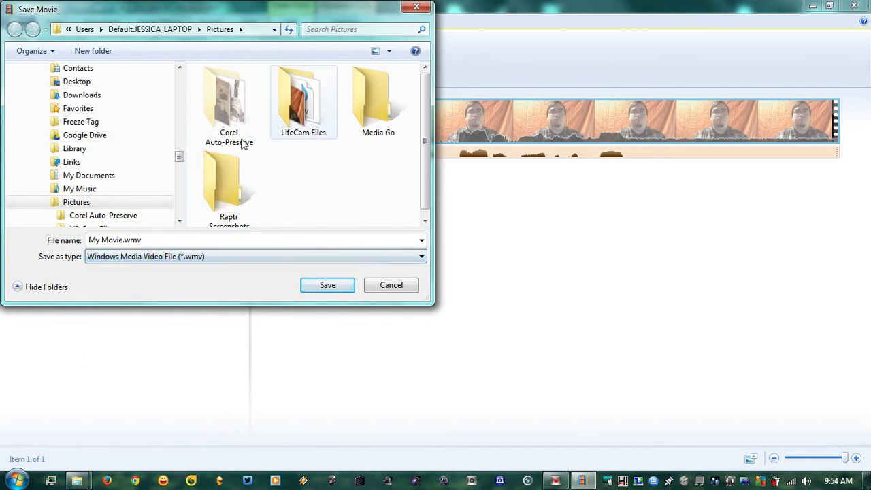
Choose Videos > Video Projects > Renders as the save location.
left_click_drag(180, 159, 179, 171)
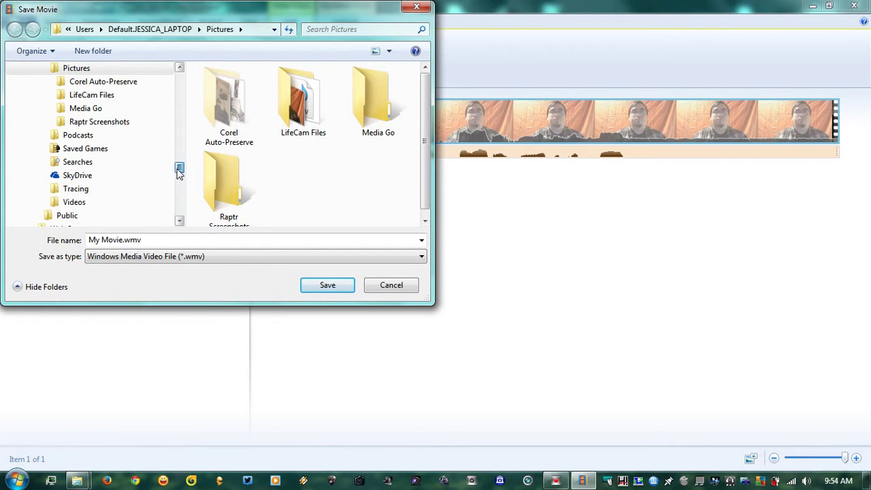
left_click(83, 208)
left_click(388, 167)
scroll(391, 172, "down", 1)
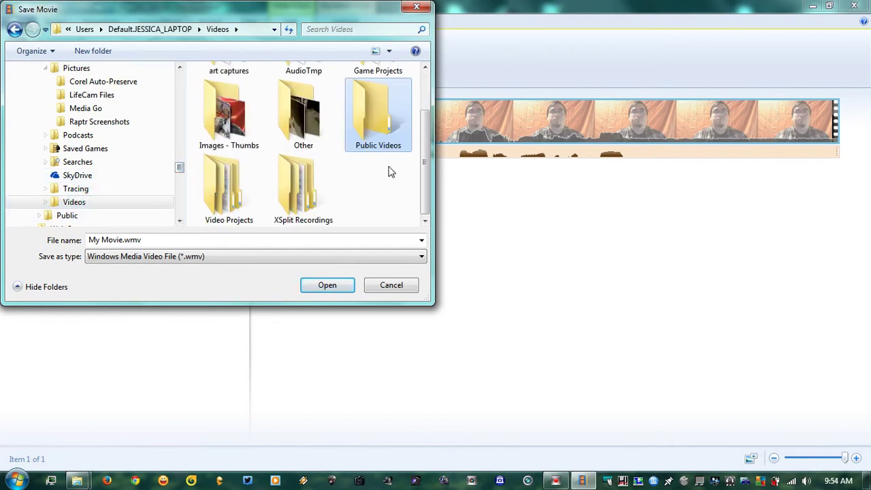
double_click(219, 198)
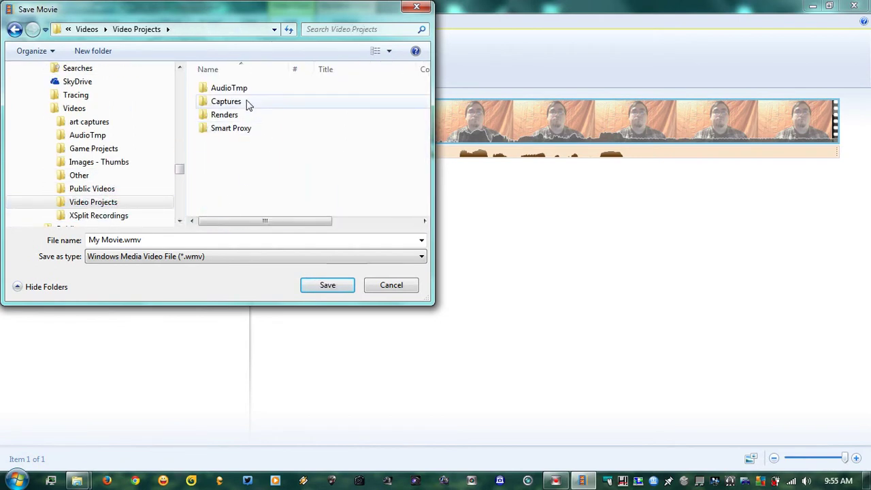
double_click(233, 115)
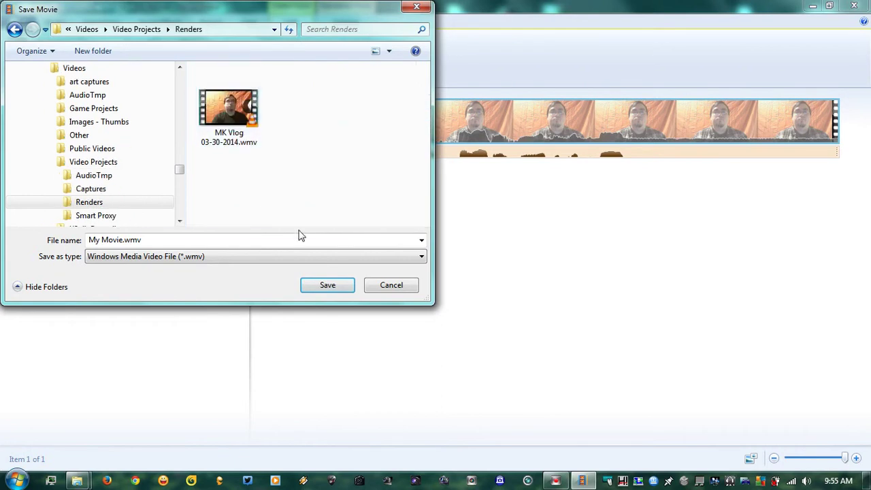
Name the file 'Test with MM' and save it.
left_click(209, 239)
left_click(125, 241)
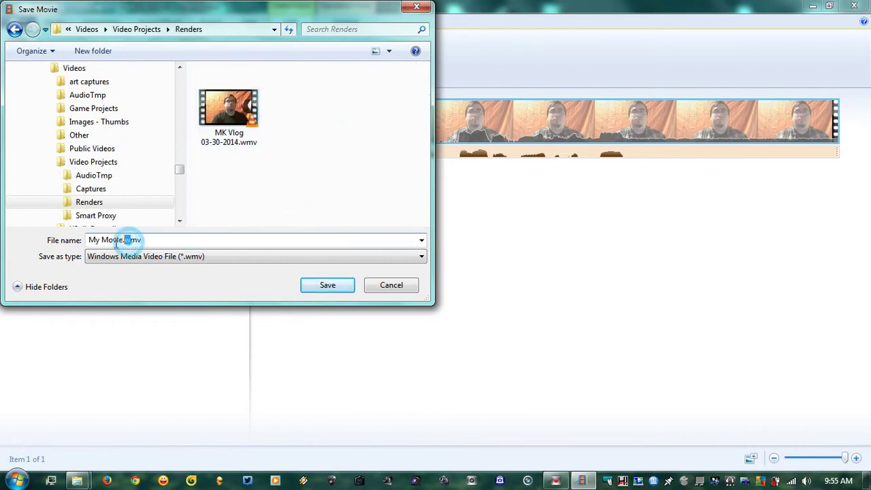
left_click_drag(123, 242, 3, 245)
key("ctrl+v")
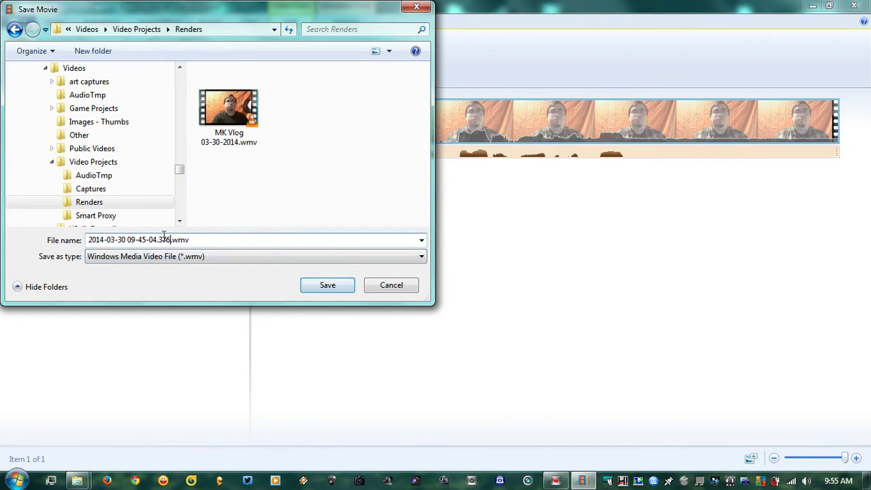
left_click_drag(168, 239, 3, 242)
key("Delete")
key("Delete")
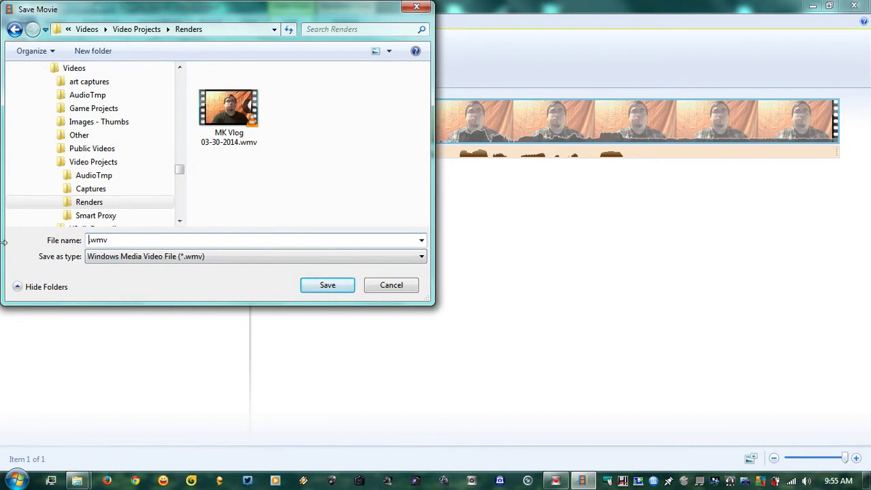
type("Test with MM")
left_click(341, 285)
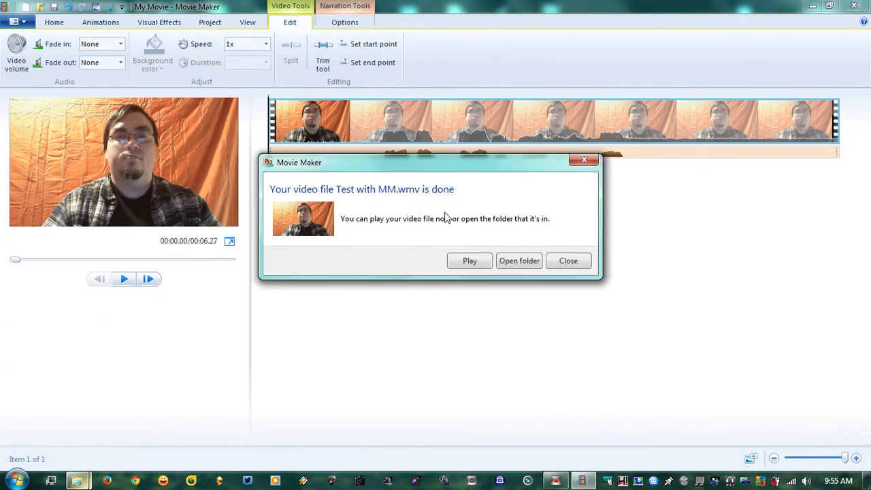
Play the saved Test with MM.wmv in VLC, then close the player.
left_click(467, 263)
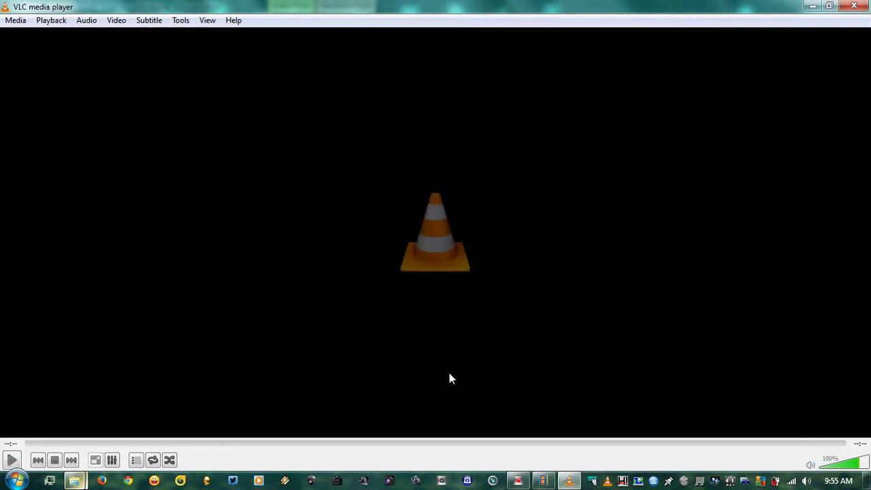
left_click(854, 5)
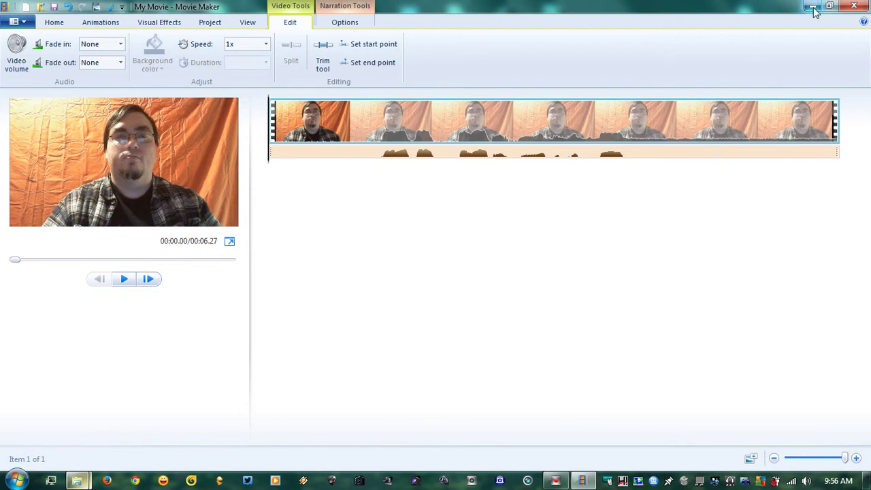
Bring the LifeCam Files folder with the WMV clip and WAV narration to the front.
mouse_move(78, 480)
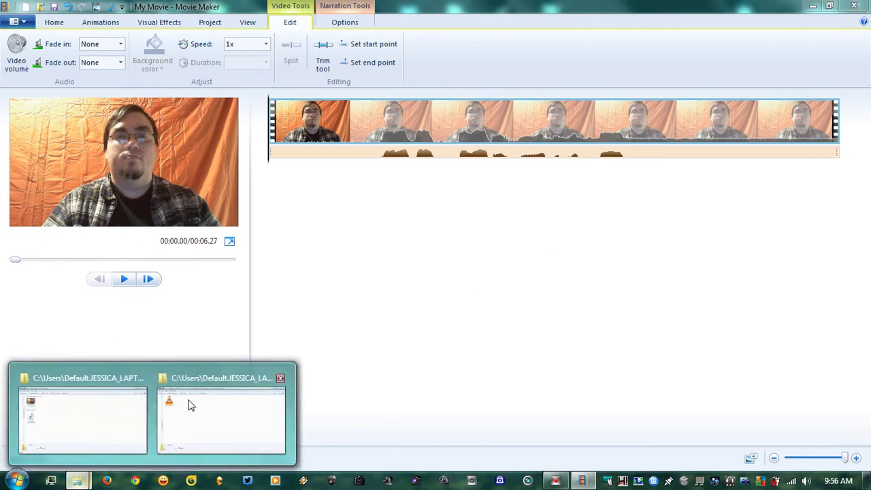
left_click(81, 415)
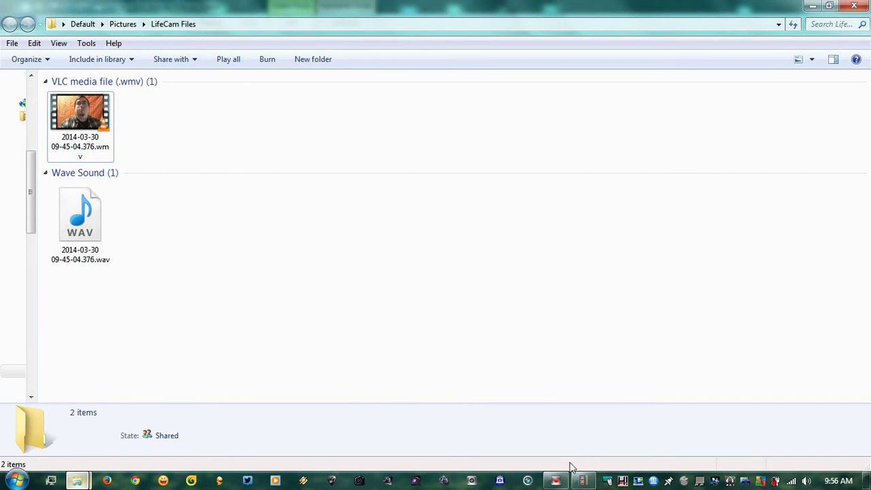
left_click(516, 354)
left_click(424, 340)
mouse_move(556, 481)
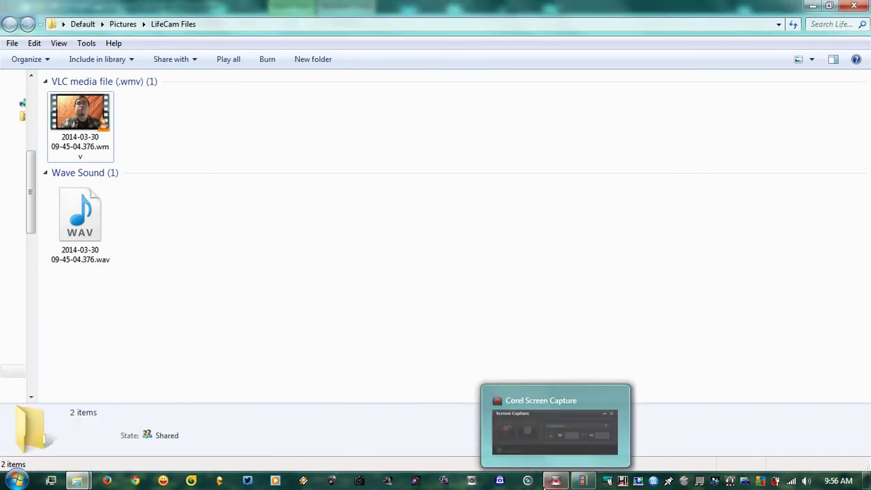